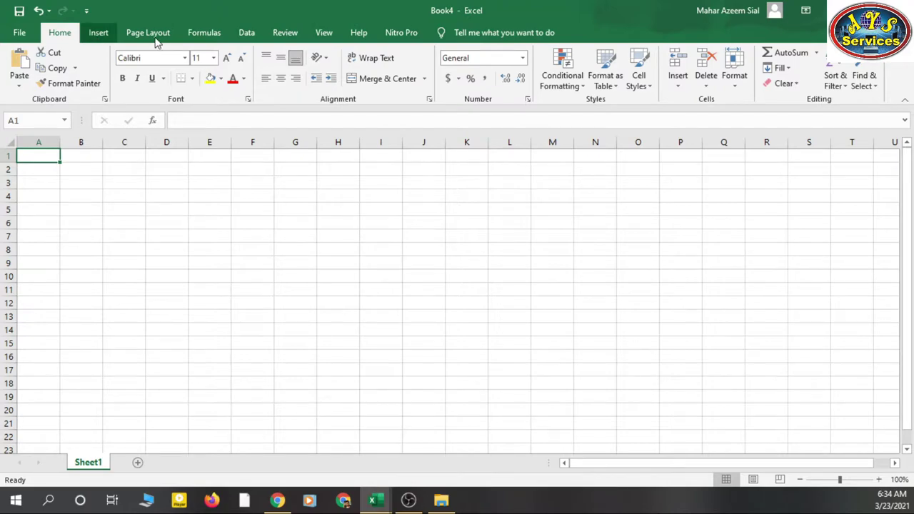
click(104, 33)
click(175, 245)
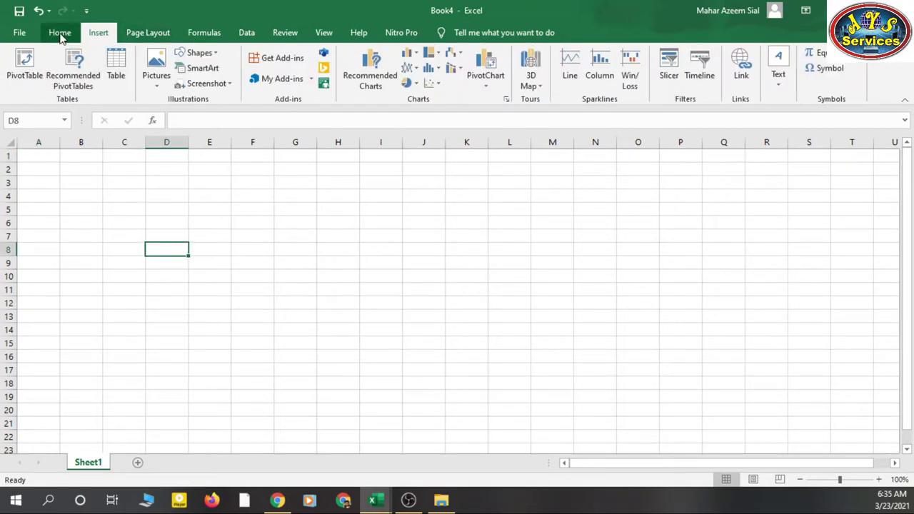
click(60, 33)
click(100, 34)
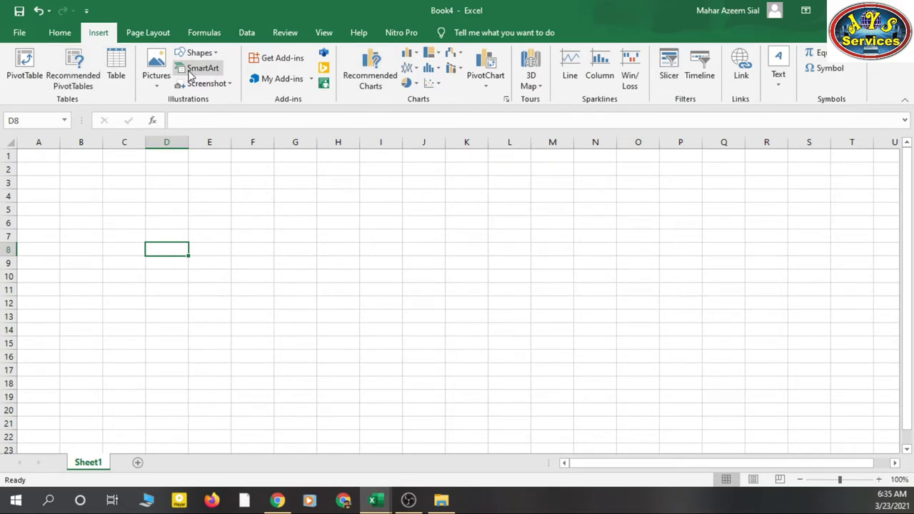
click(345, 275)
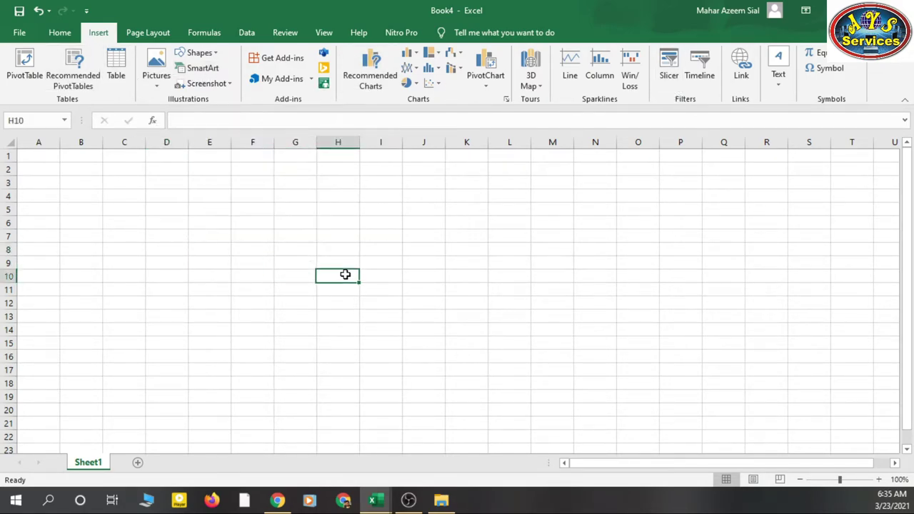
click(279, 234)
click(237, 235)
click(202, 224)
click(203, 208)
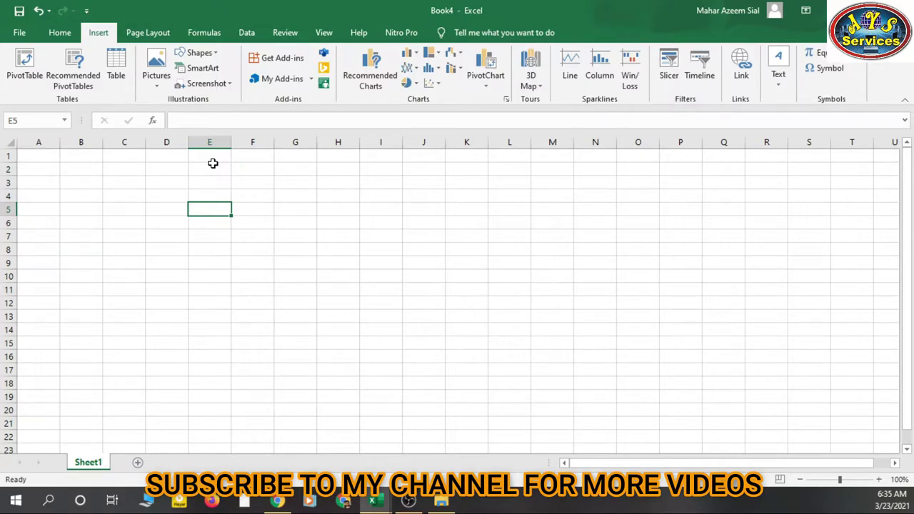
click(57, 165)
click(47, 157)
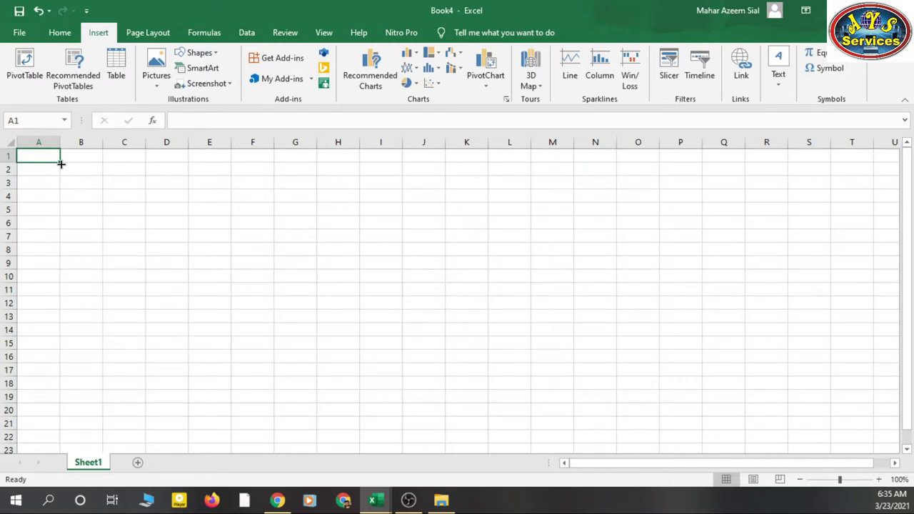
click(82, 155)
click(43, 158)
click(107, 185)
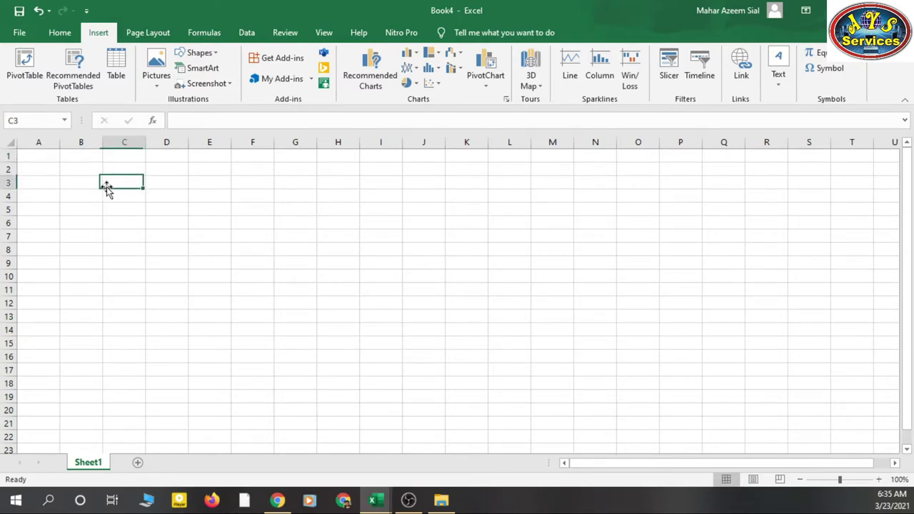
- Enter the column heading "Owner Last Name" in cell A1
click(40, 158)
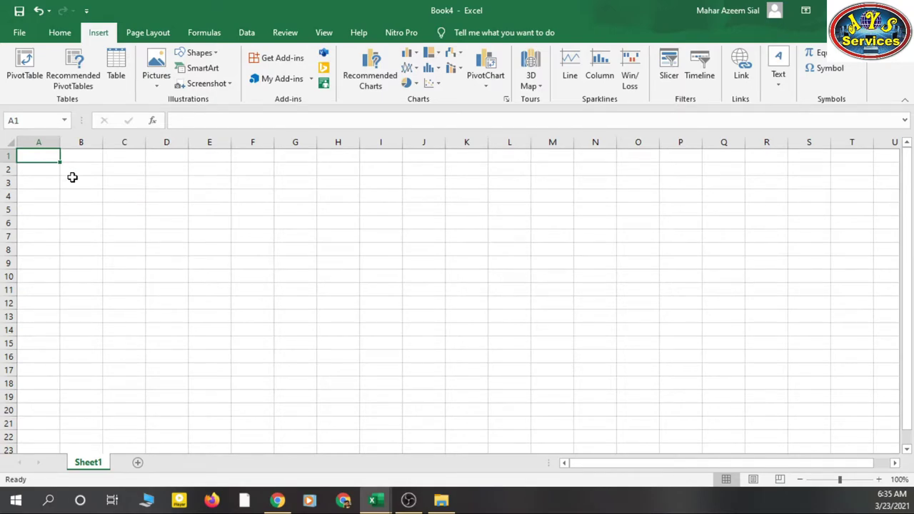
text(Owner)
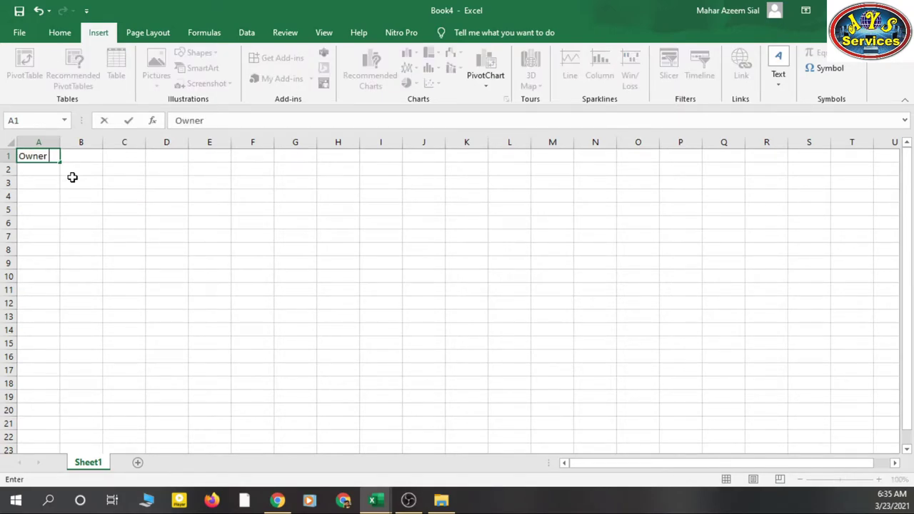
text( Last Name)
key(Return)
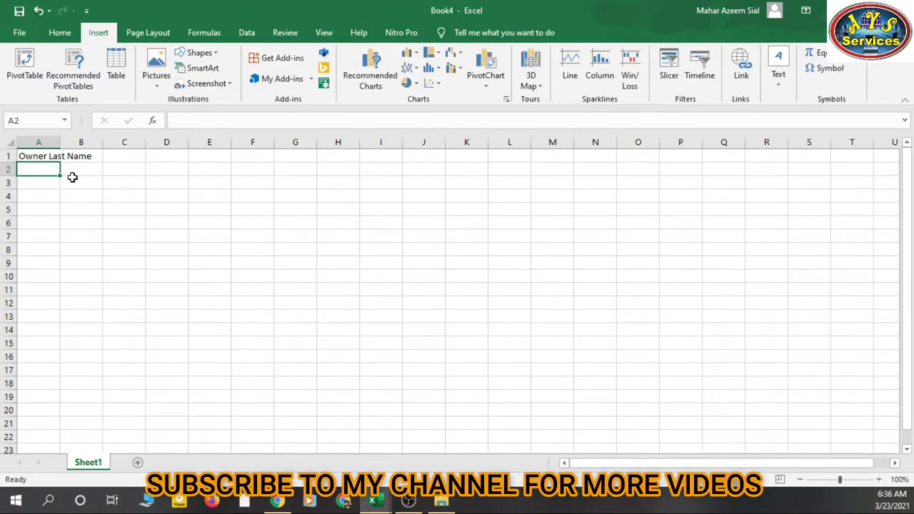
- Enter the column heading "Owner First Name" in cell B1
click(41, 156)
click(41, 166)
click(84, 155)
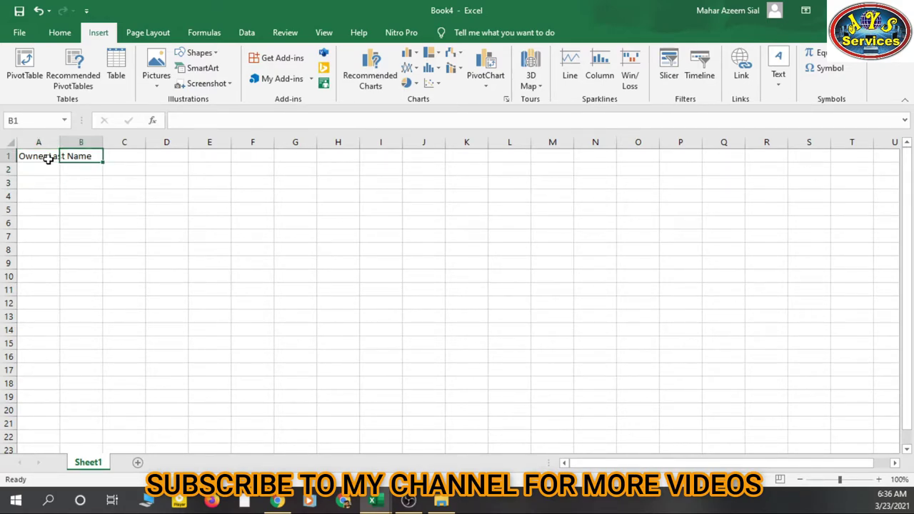
text(O)
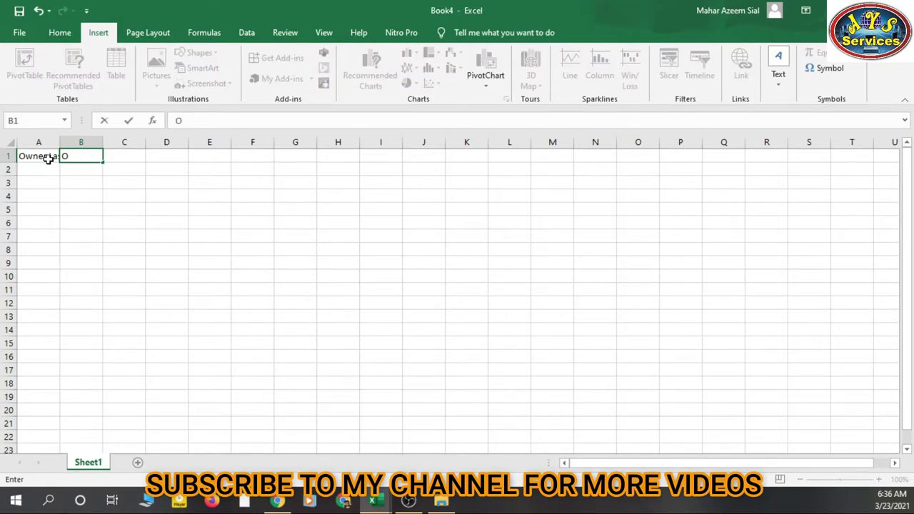
text(wner First Name)
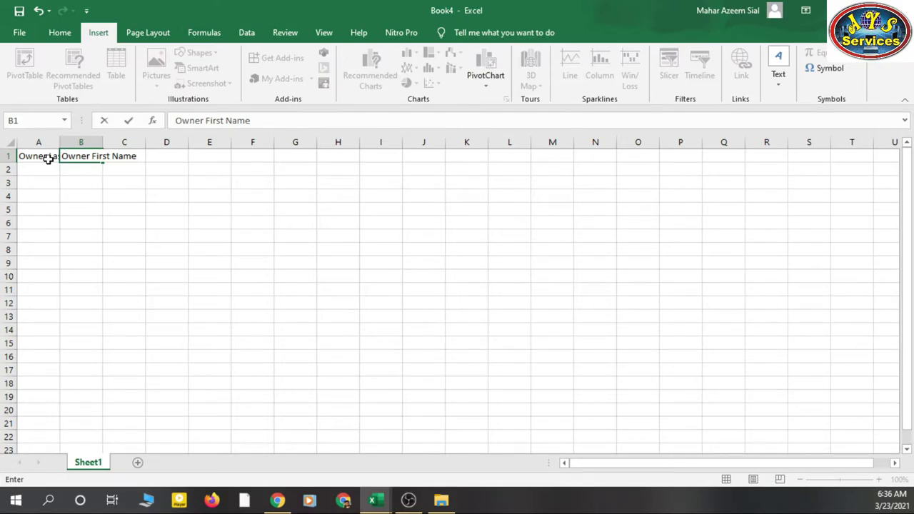
key(Tab)
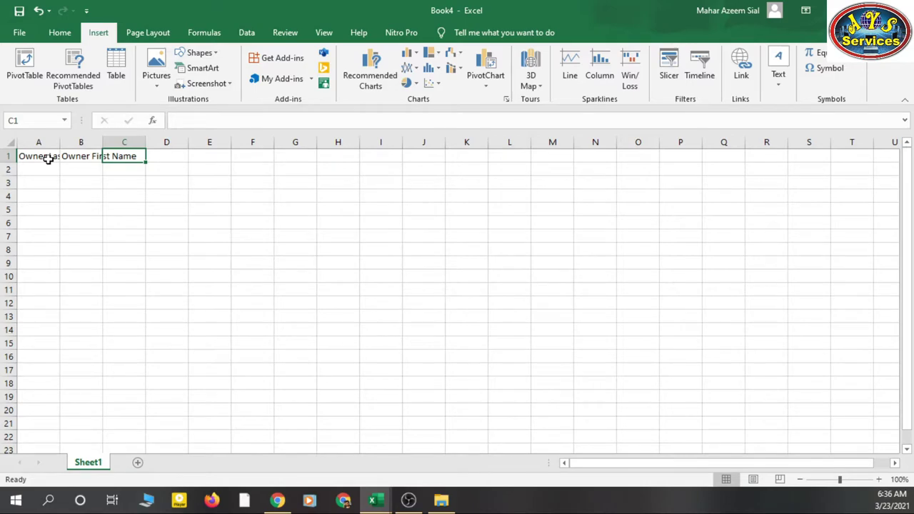
click(81, 155)
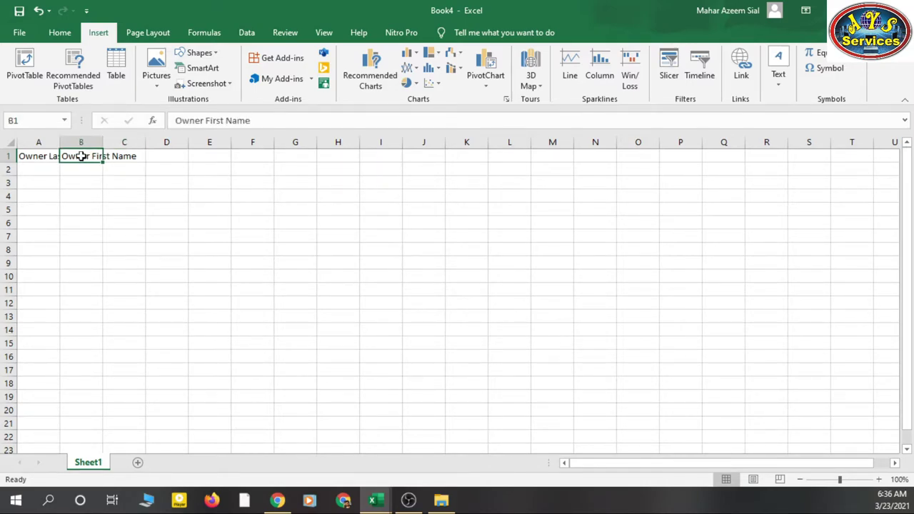
click(7, 156)
click(6, 182)
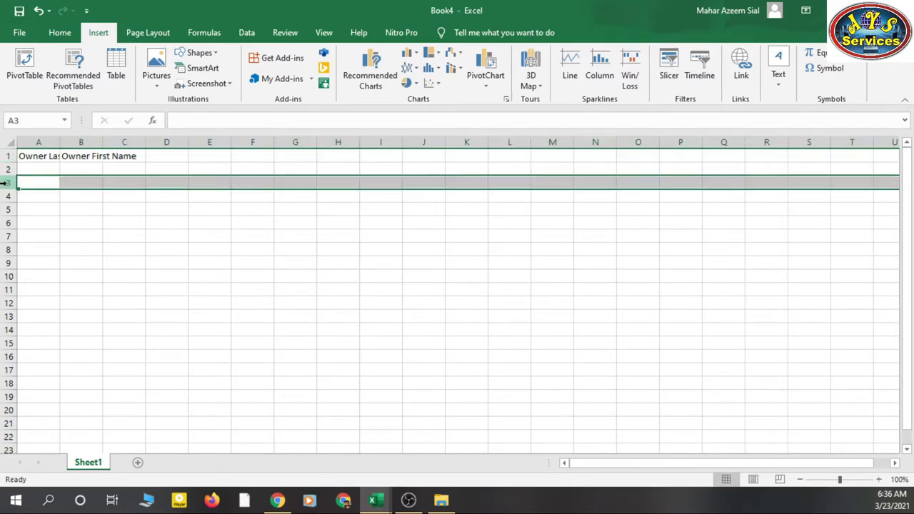
click(6, 169)
click(81, 142)
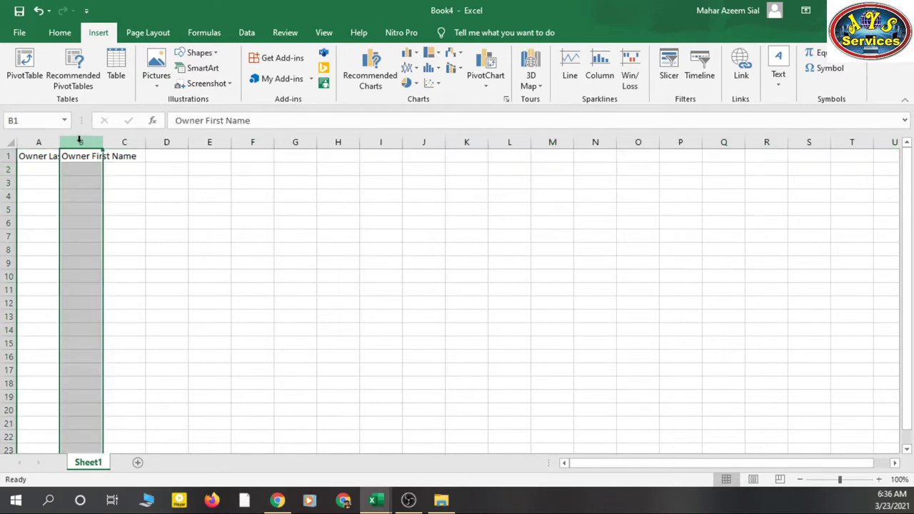
click(126, 142)
click(167, 142)
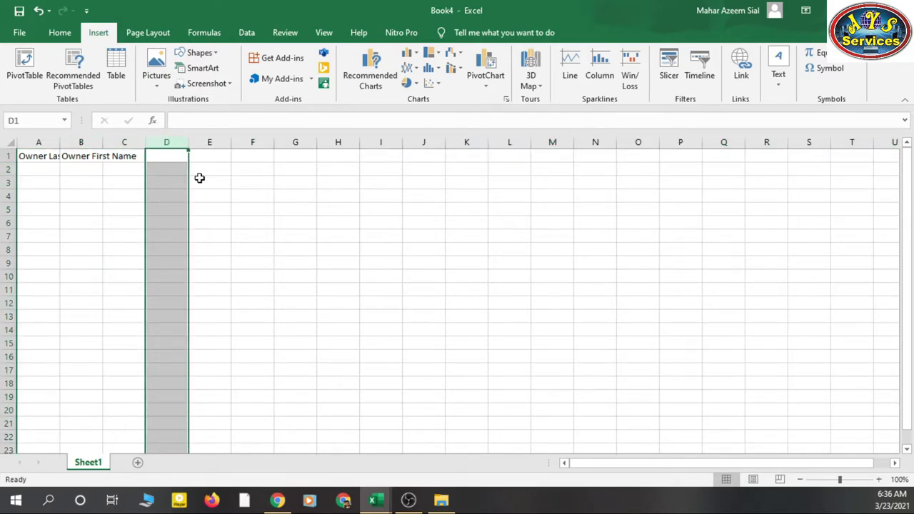
click(233, 179)
click(212, 169)
click(204, 179)
click(204, 169)
key(Return)
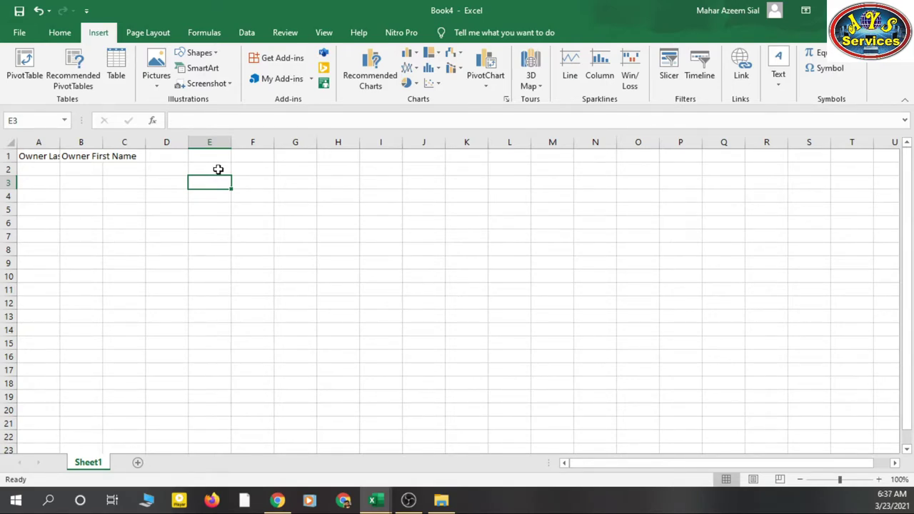
key(Right)
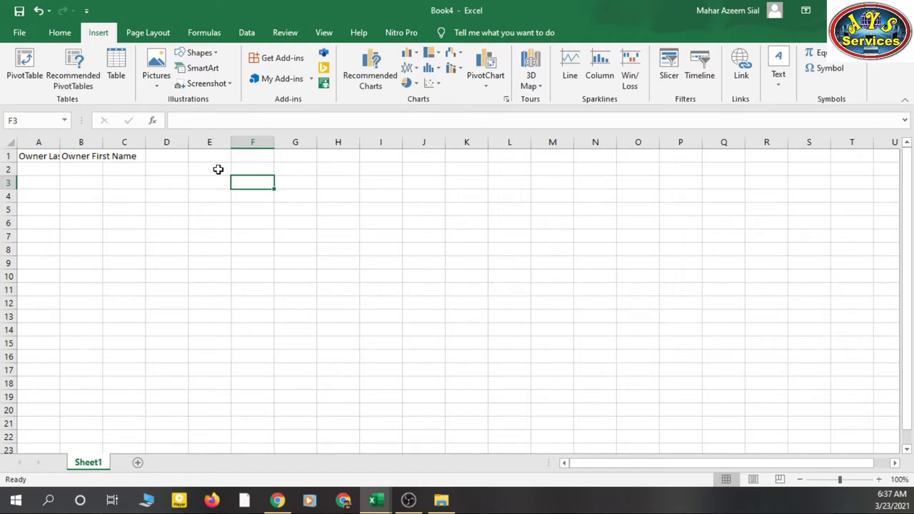
- Enter the column heading "Property Address" in cell C1
click(135, 155)
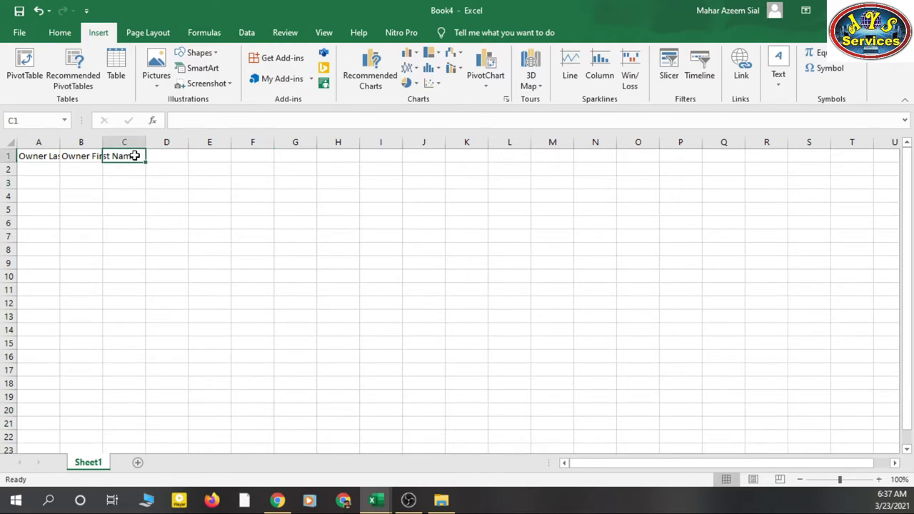
text(Prope)
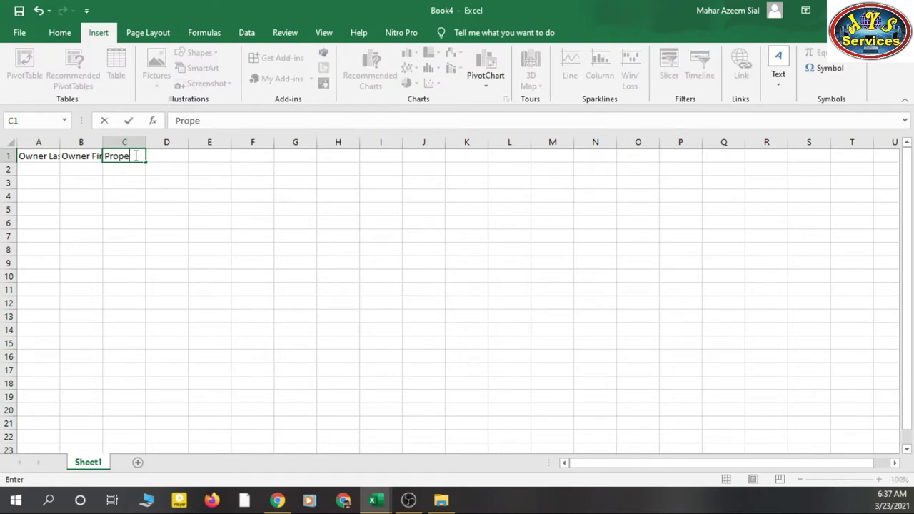
text(rty Address)
key(Tab)
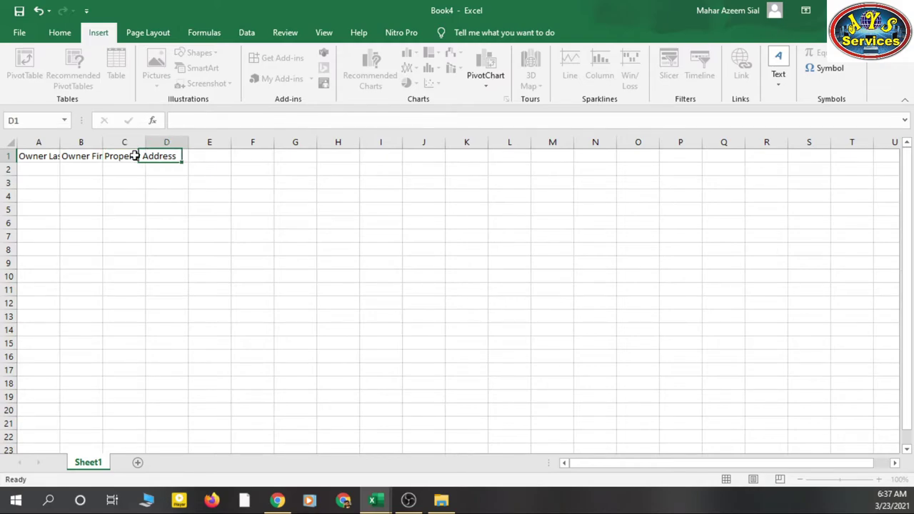
- Add the column headings "City" in cell D1 and "State" in cell E1
text(City)
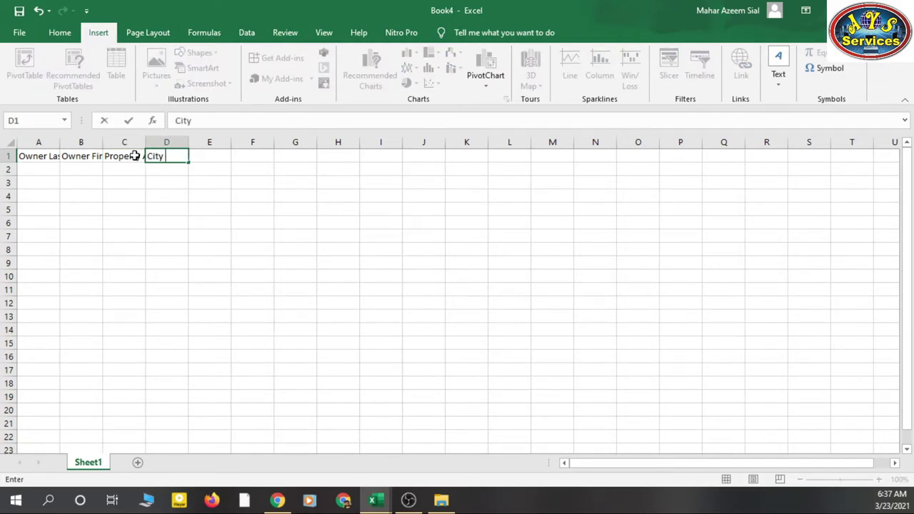
key(Tab)
text(State)
key(Return)
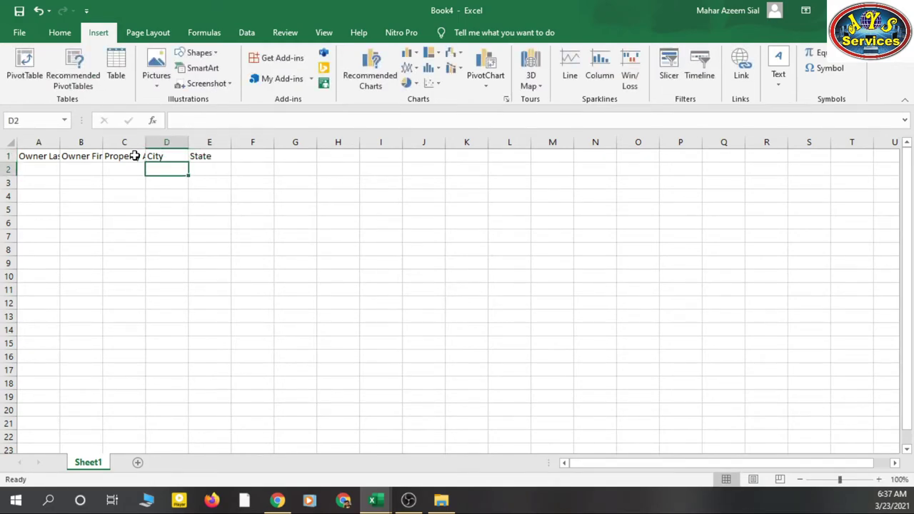
click(147, 184)
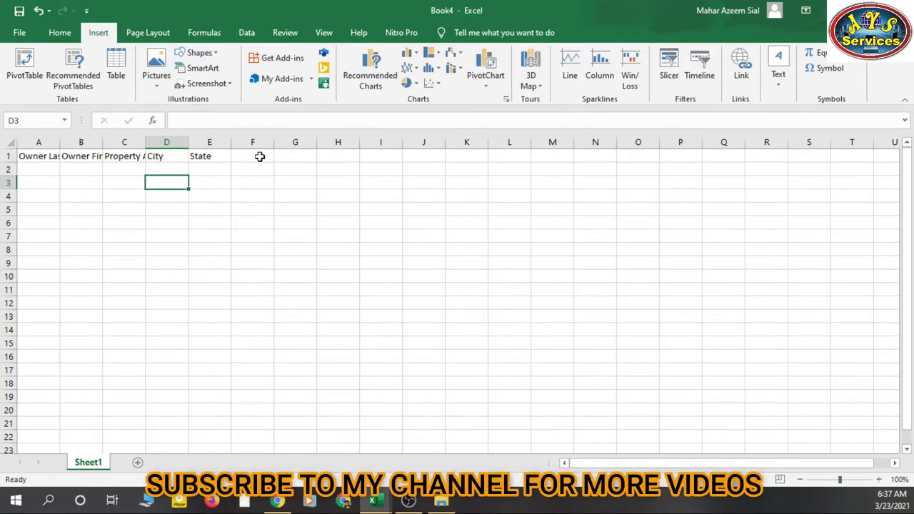
click(199, 169)
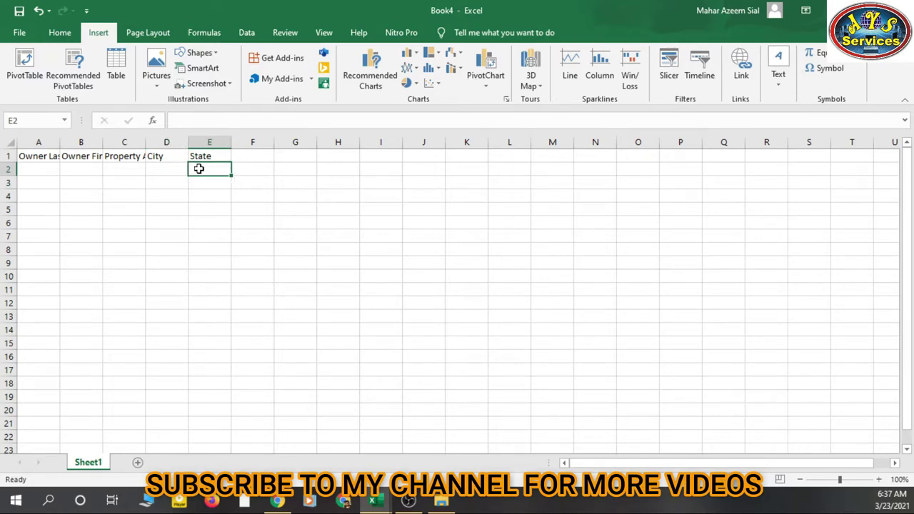
click(49, 169)
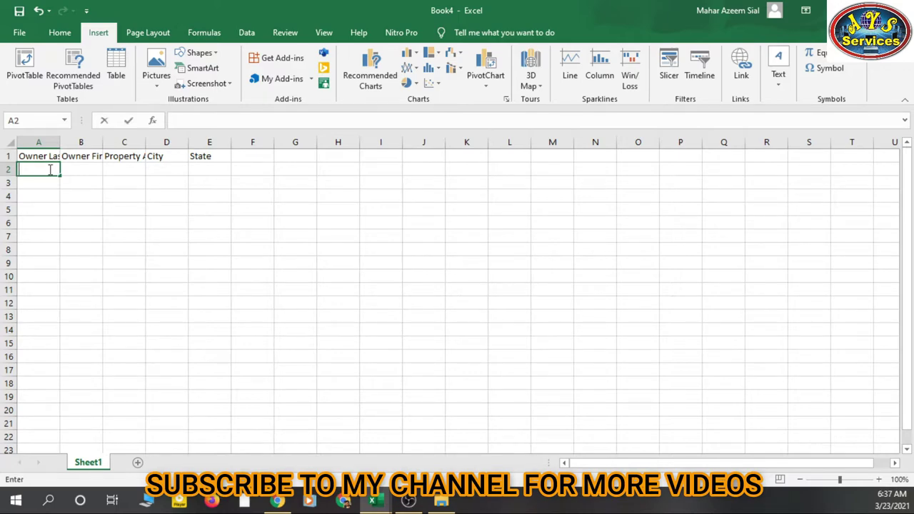
click(51, 182)
click(74, 167)
click(78, 185)
double_click(76, 169)
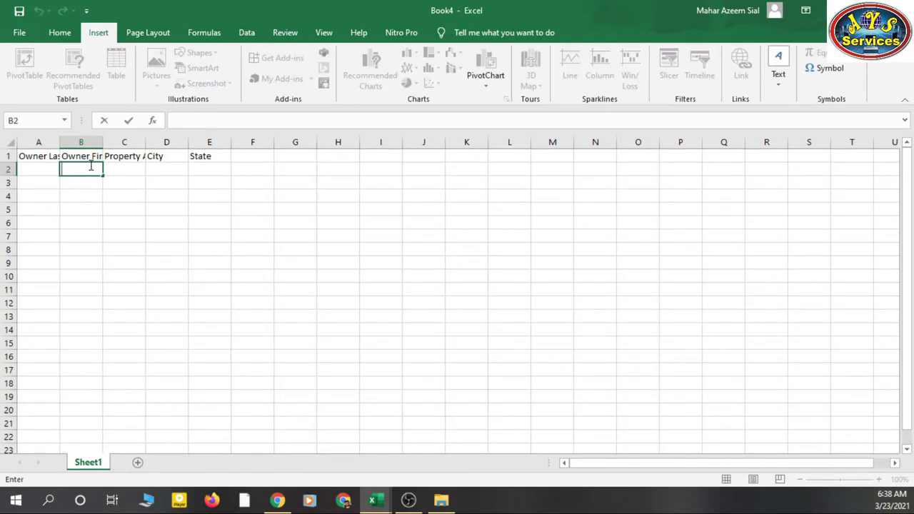
click(120, 172)
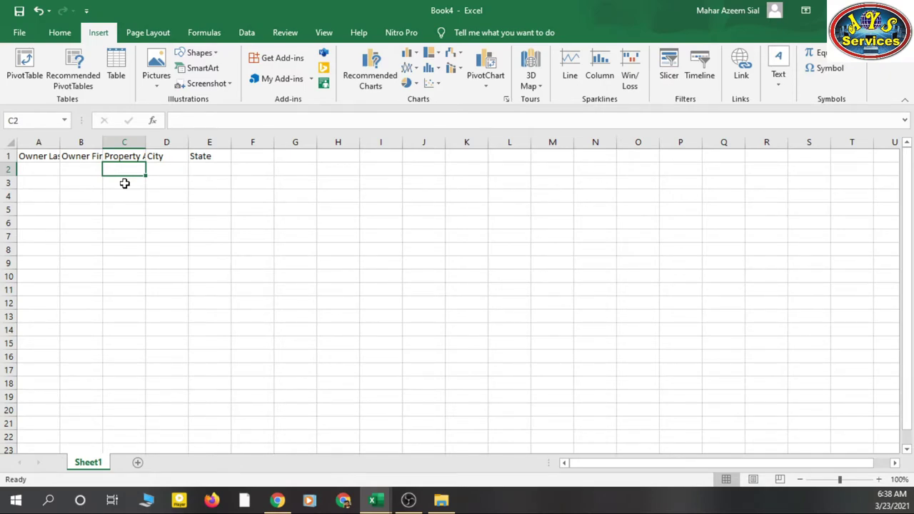
click(124, 156)
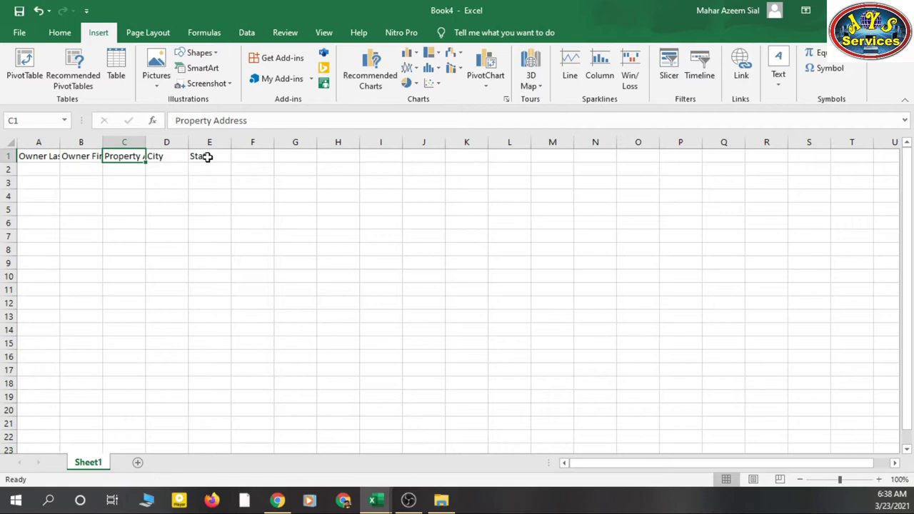
click(206, 156)
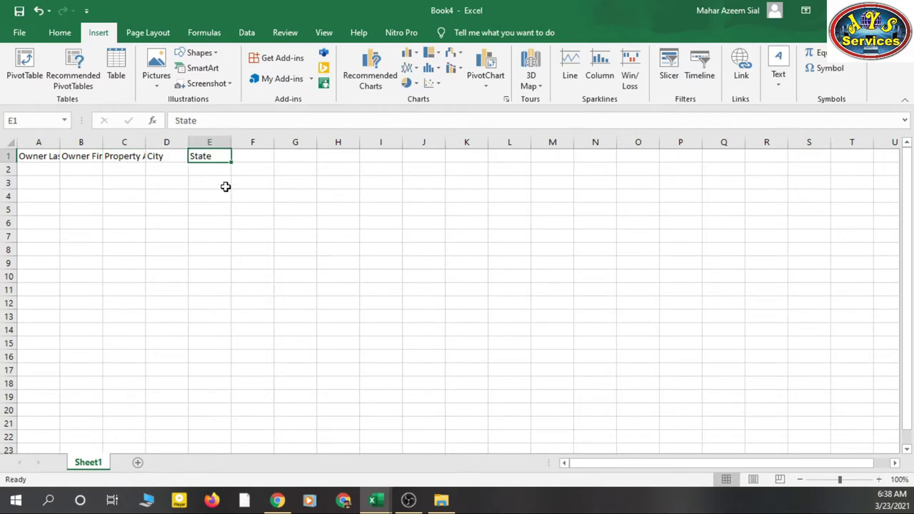
text(kj)
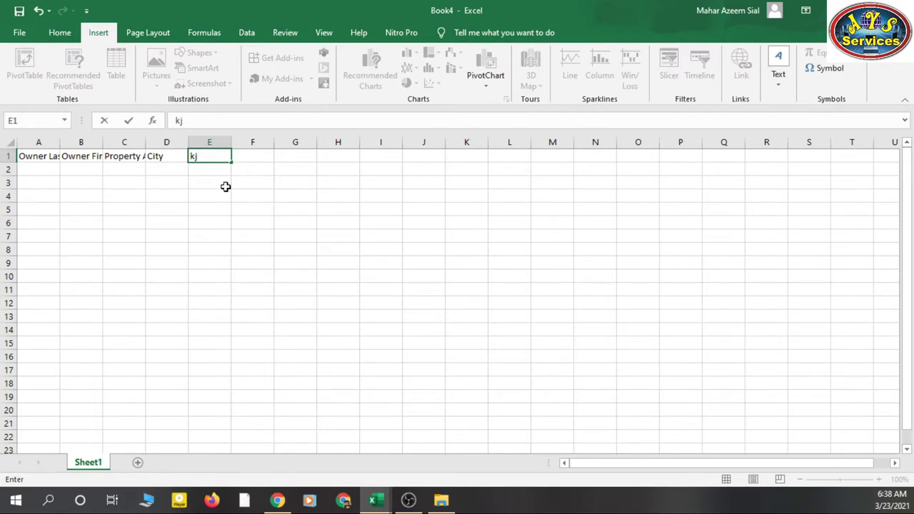
key(ctrl+z)
click(224, 186)
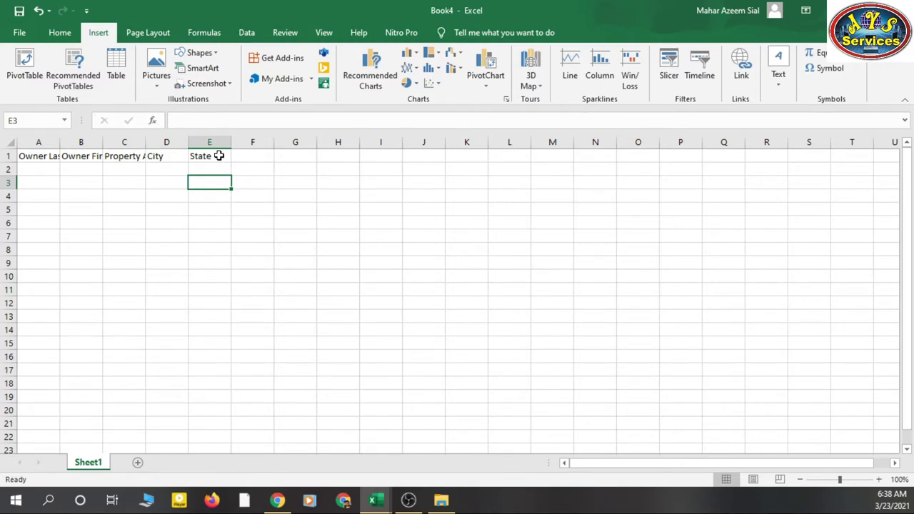
- Edit the State heading inside cell E1 by erasing its last three letters and re-entering "ate"
double_click(219, 155)
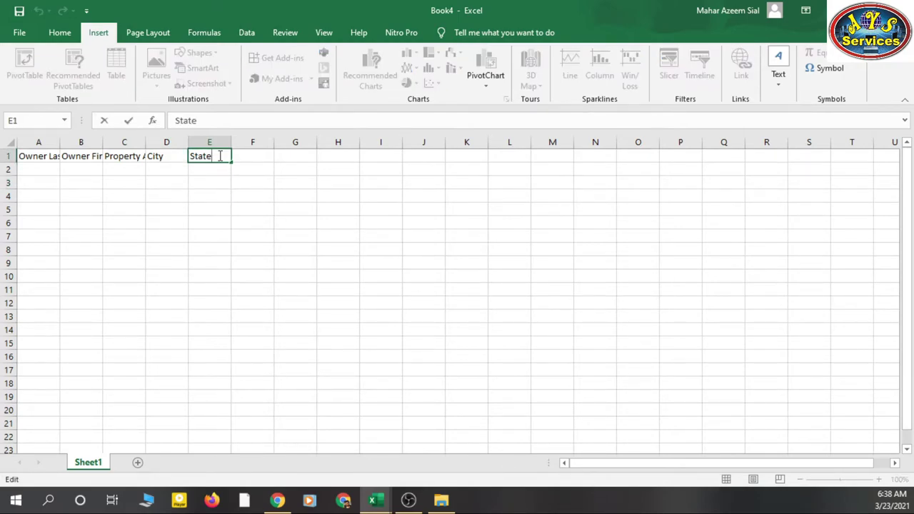
key(BackSpace)
key(BackSpace)
key(BackSpace)
text(ate)
click(214, 206)
click(208, 156)
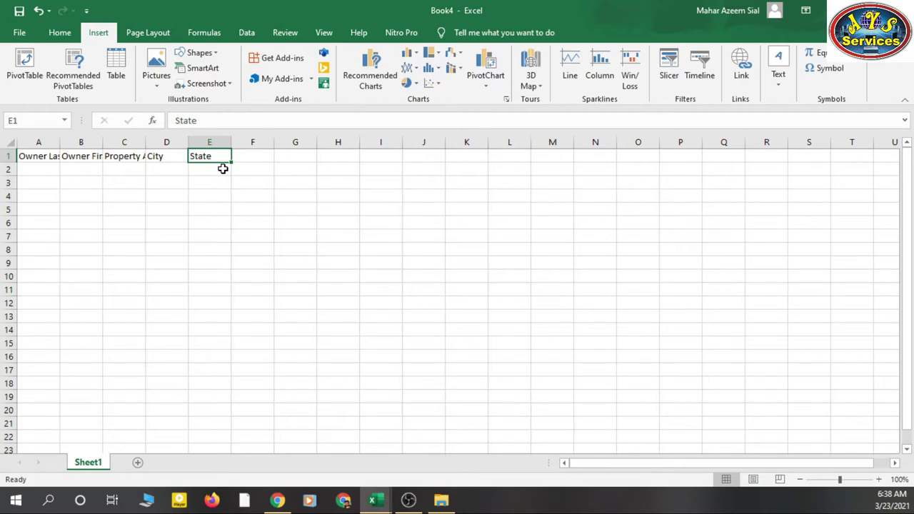
- Replace the heading in cell E1 with "zip"
text(zip)
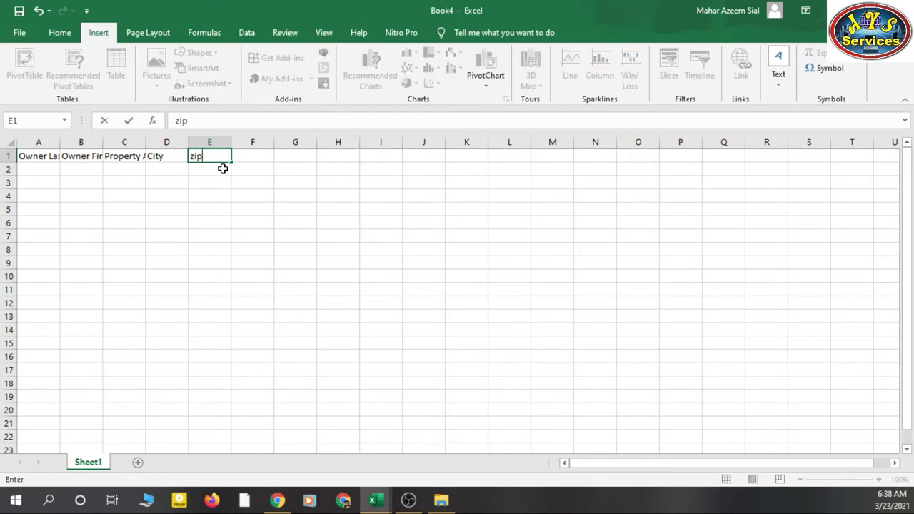
key(Return)
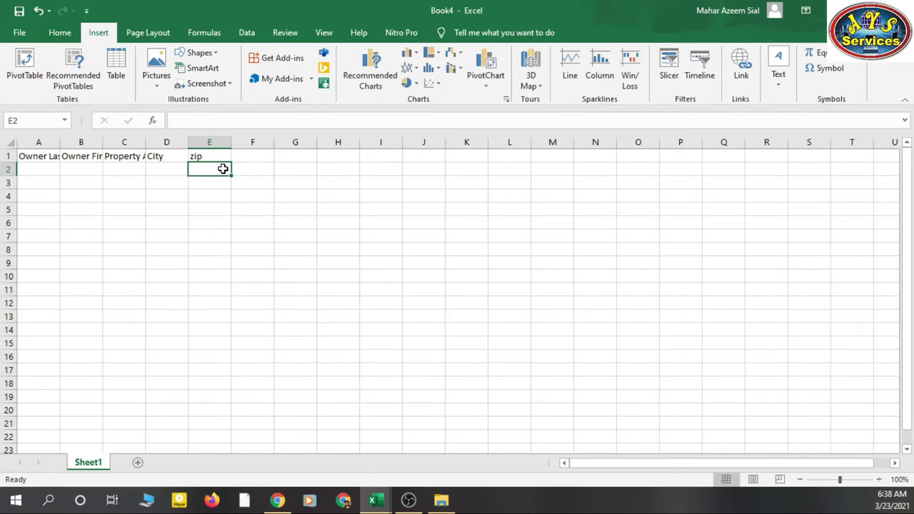
- Clear the zip entry from cell E1 and enter the column heading "State" in its place
double_click(210, 155)
key(BackSpace)
key(BackSpace)
key(BackSpace)
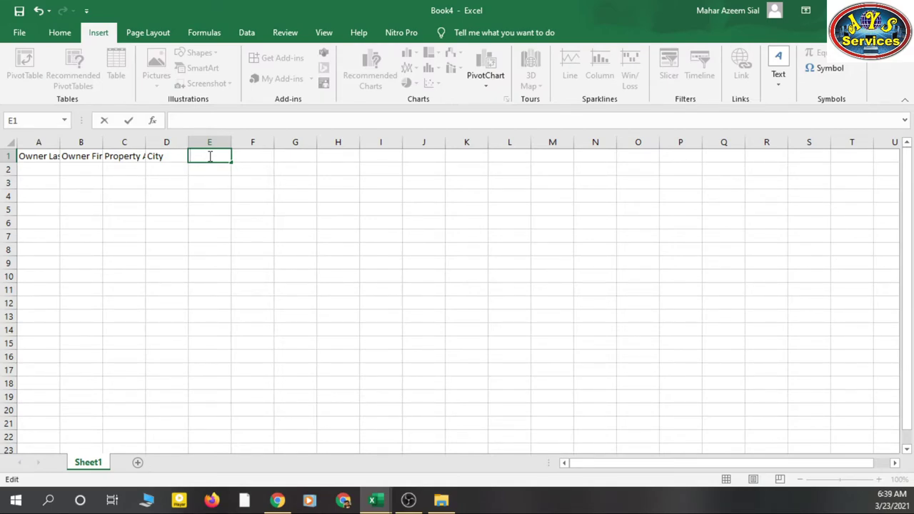
text(State)
key(Return)
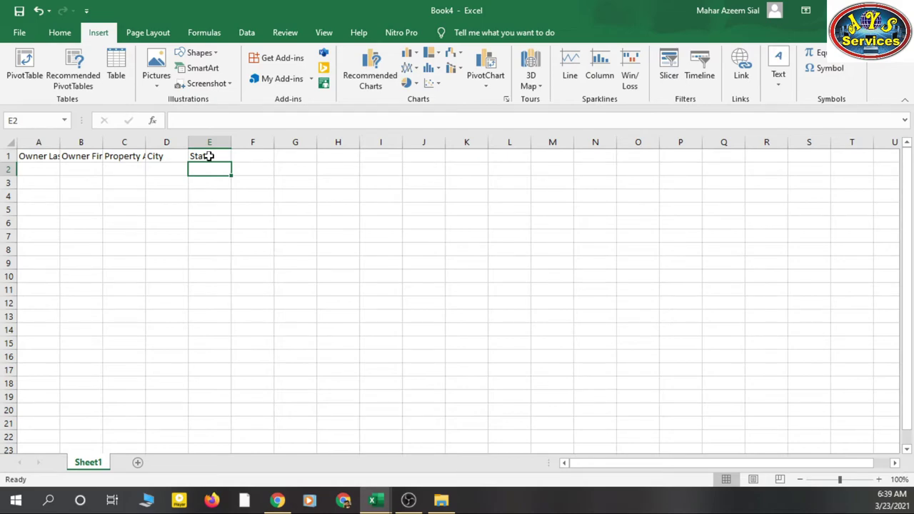
click(39, 174)
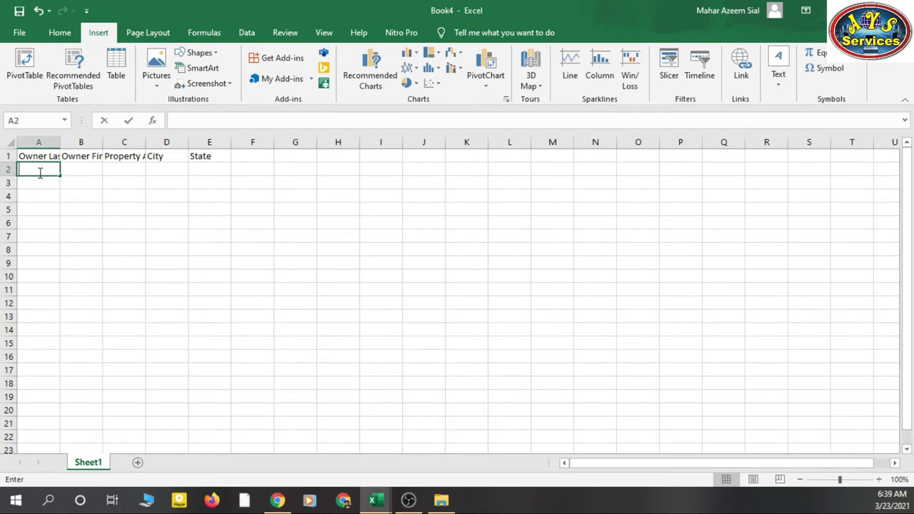
click(97, 172)
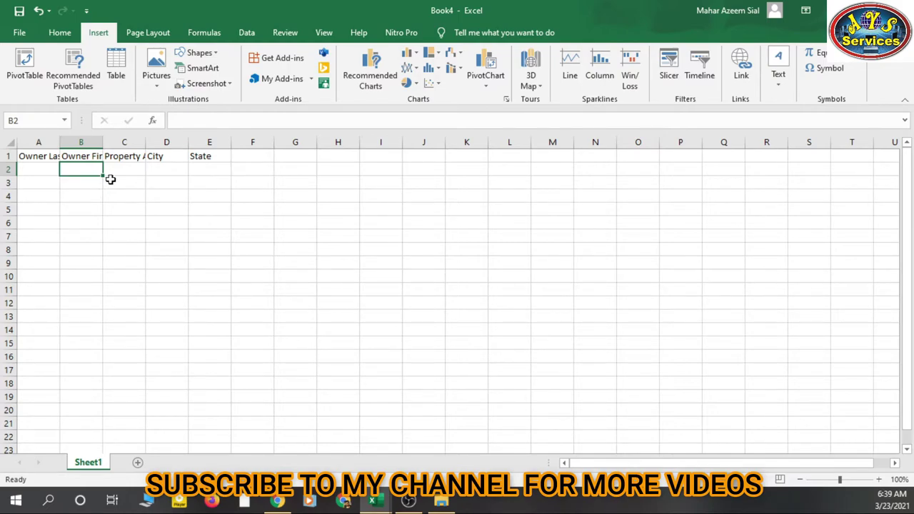
double_click(123, 157)
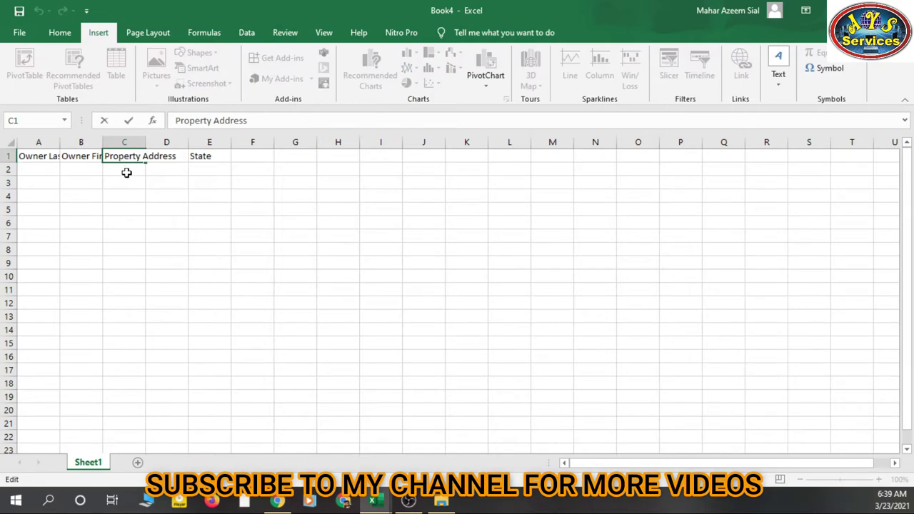
click(126, 171)
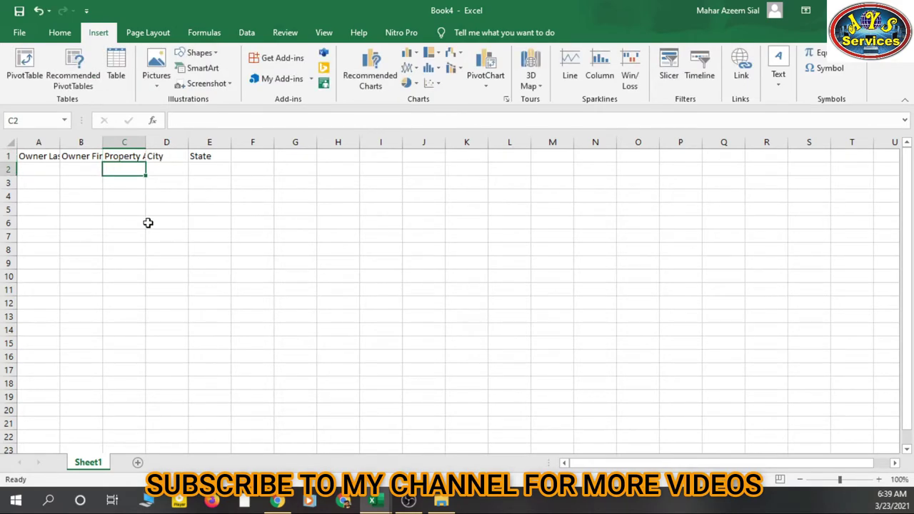
click(81, 195)
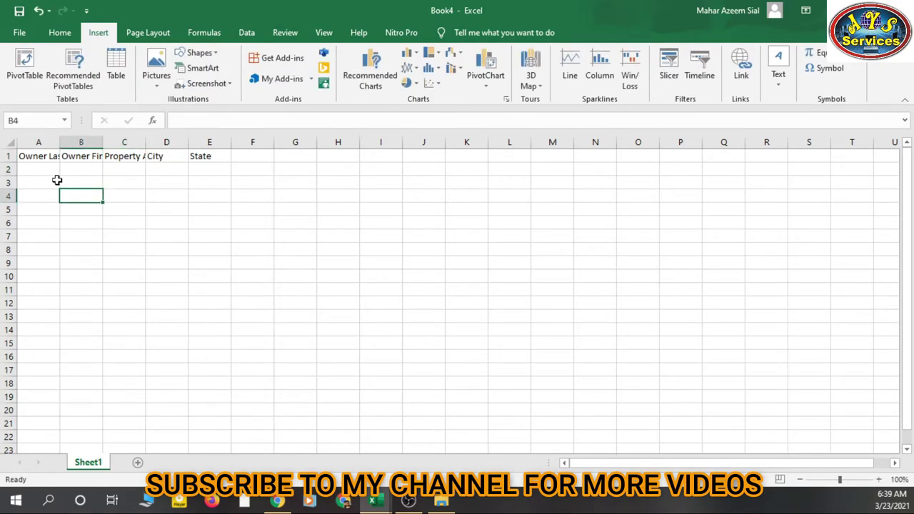
click(39, 157)
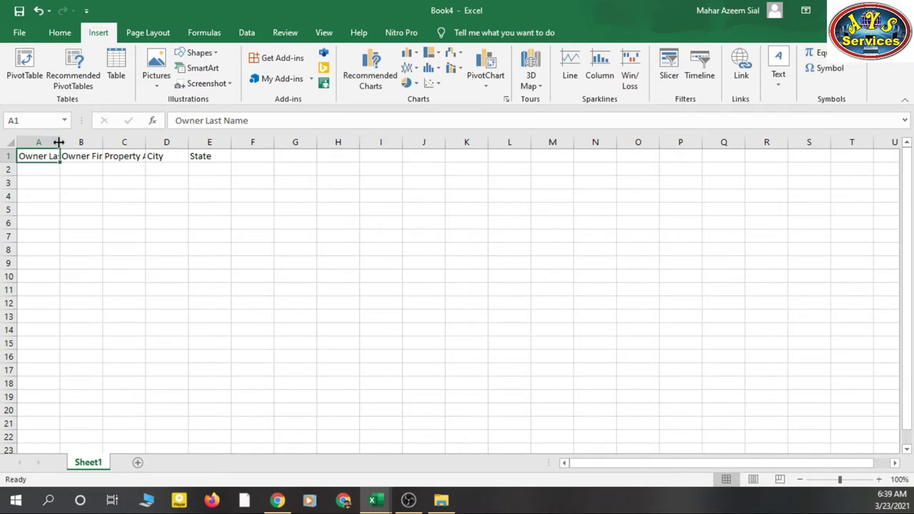
- Widen column A so the full "Owner Last Name" heading fits inside it
click(93, 200)
drag(59, 142, 109, 142)
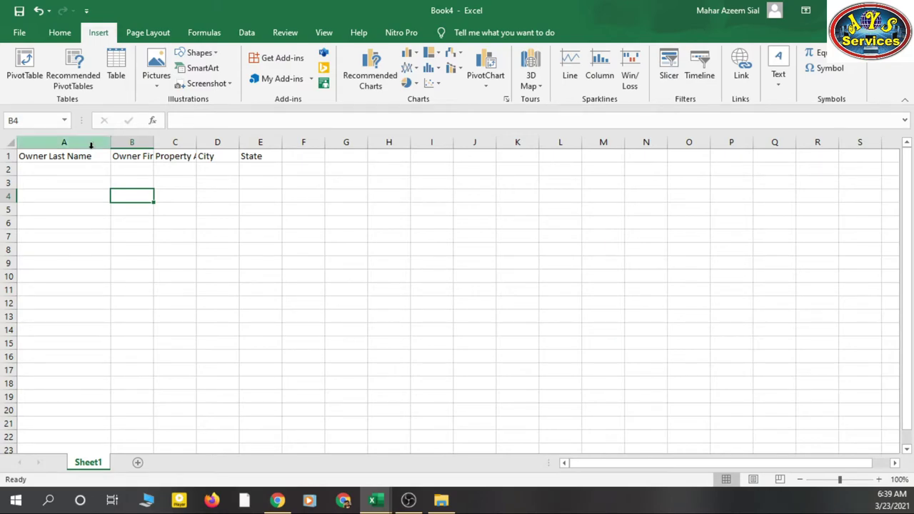
click(58, 169)
double_click(69, 156)
click(98, 172)
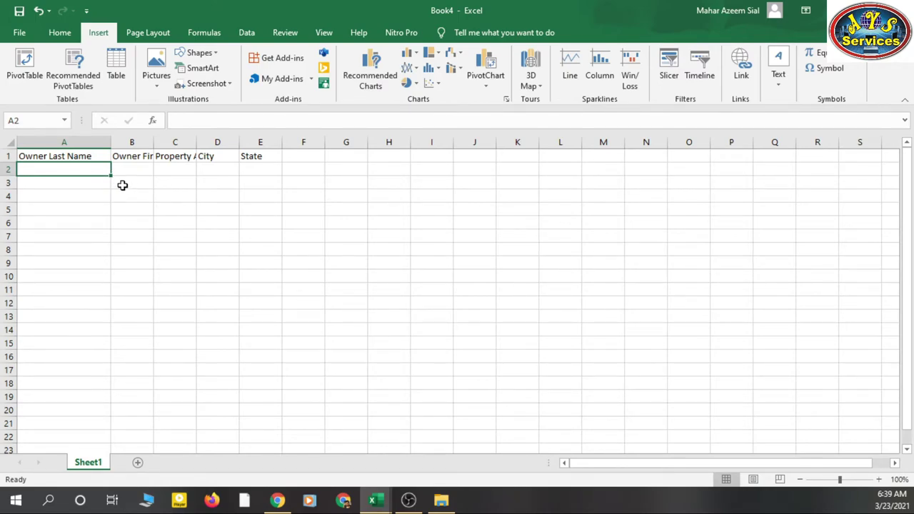
click(86, 156)
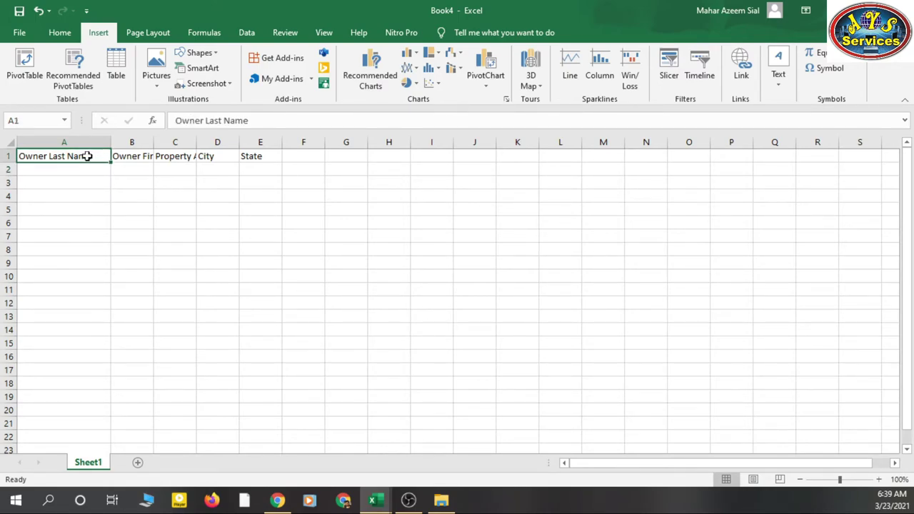
click(146, 195)
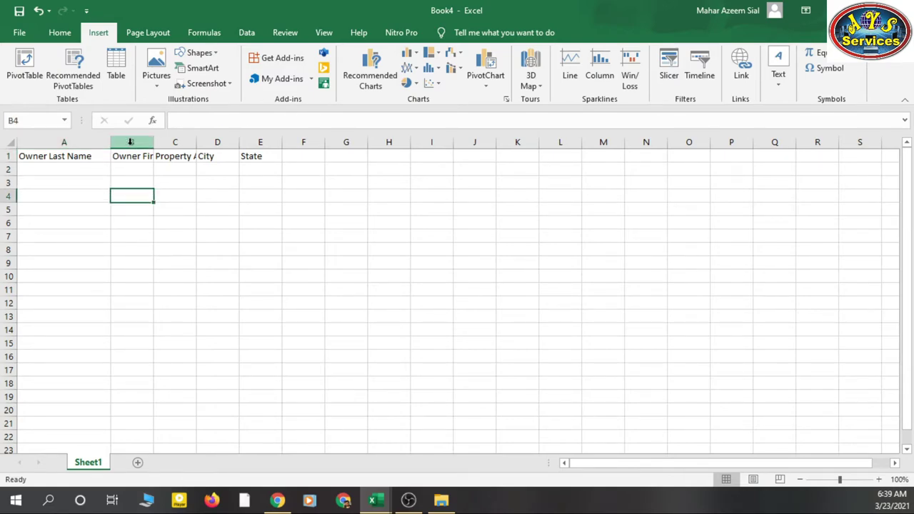
drag(131, 142, 243, 164)
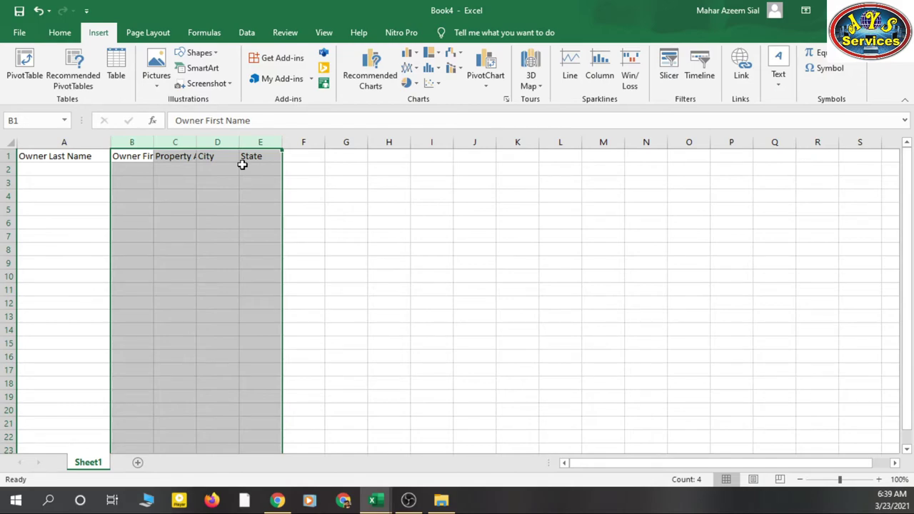
click(243, 165)
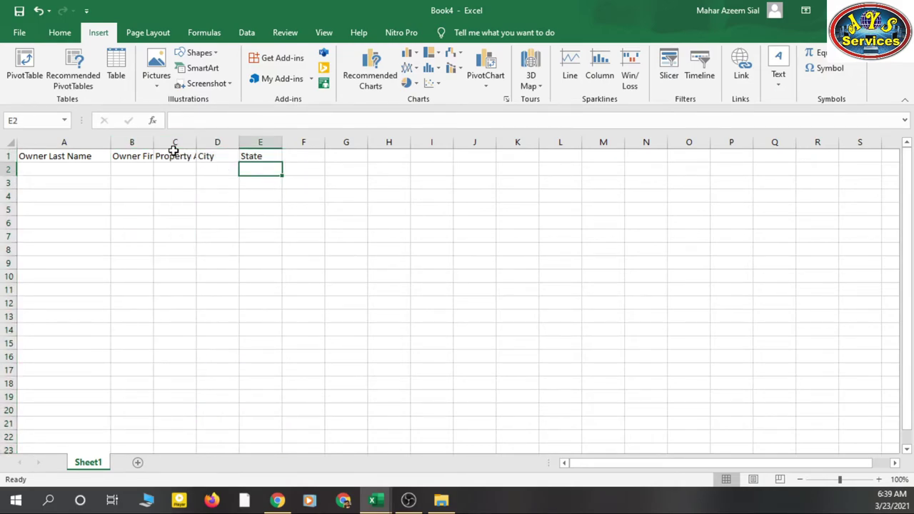
- Widen columns B and C together so the "Owner First Name" and "Property Address" headings fit
drag(133, 142, 190, 164)
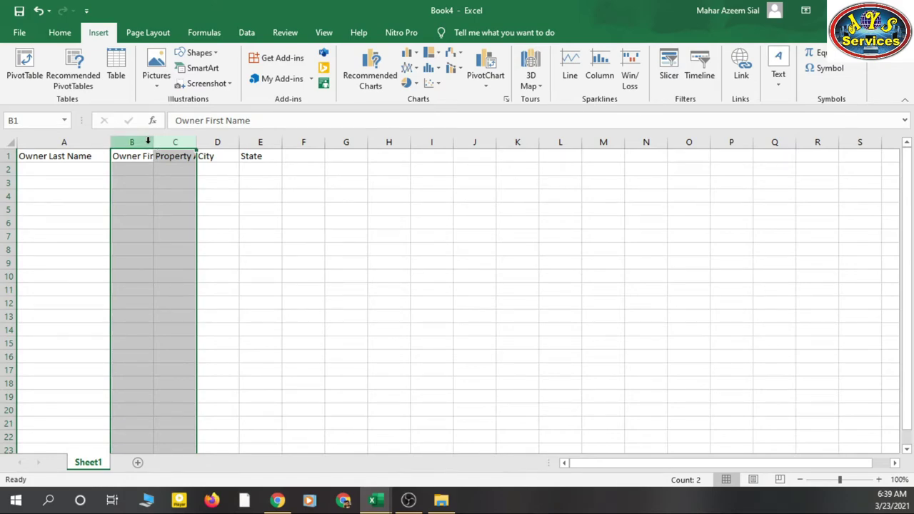
drag(152, 142, 201, 142)
click(250, 169)
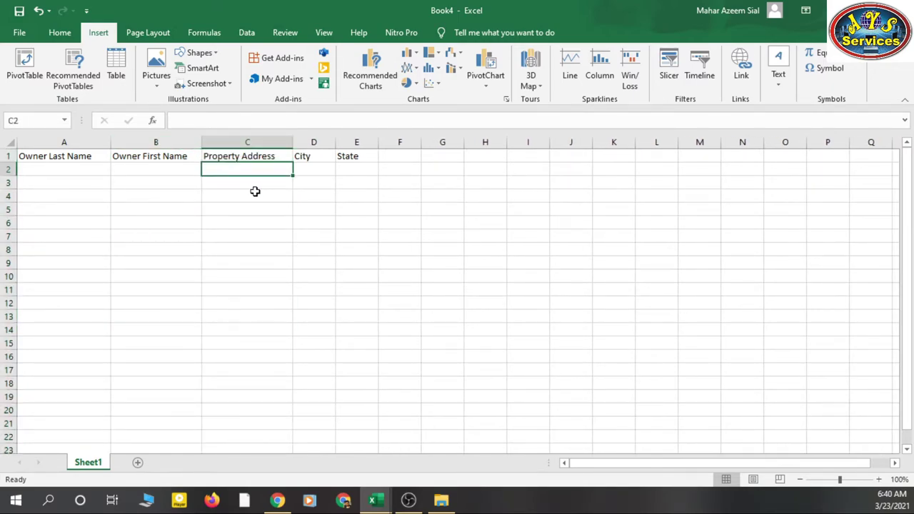
click(255, 191)
click(233, 165)
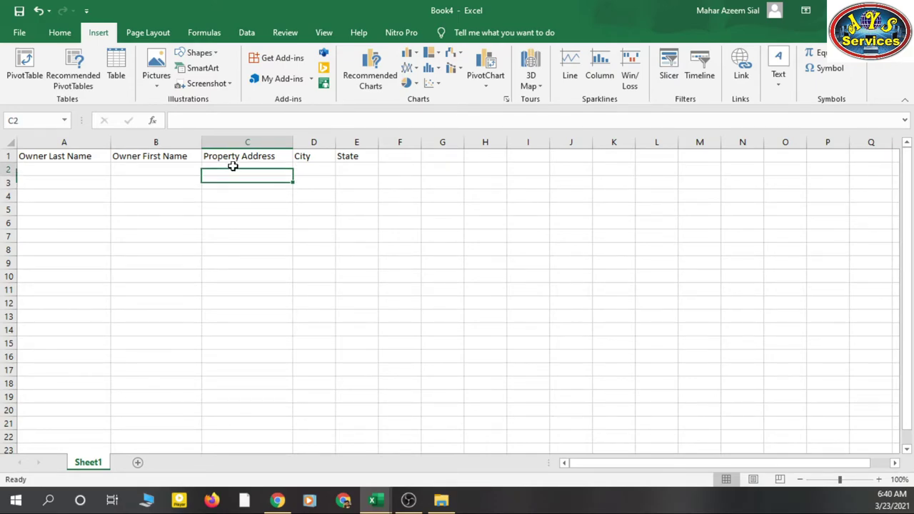
- Paste the copied property owner records below the headings, starting in cell A2
click(266, 155)
click(146, 172)
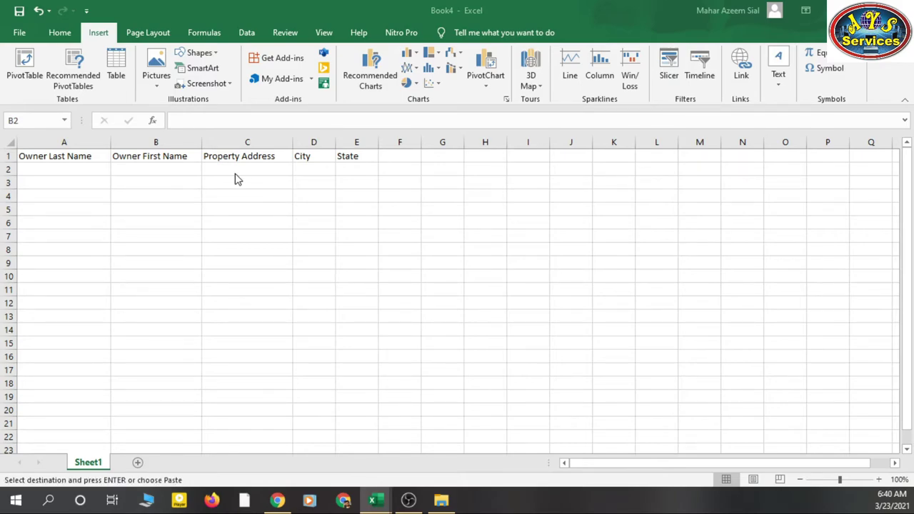
click(66, 178)
key(ctrl+v)
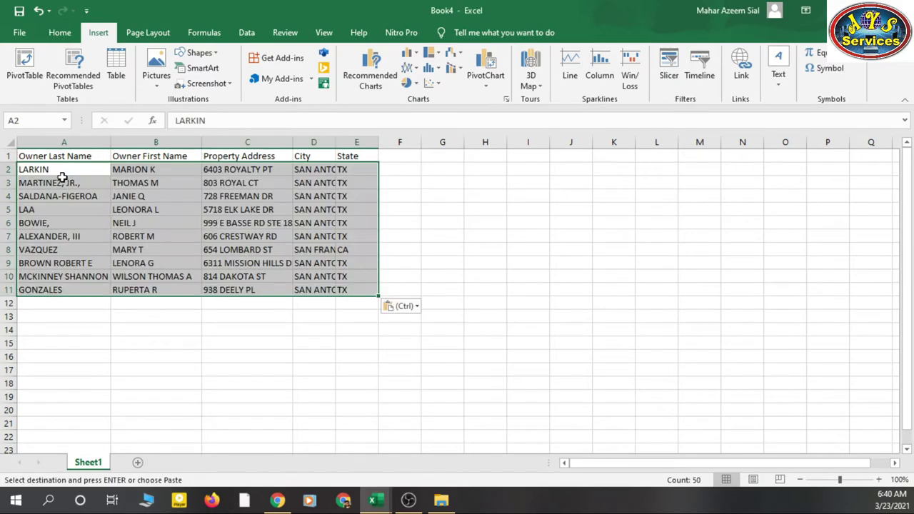
click(485, 236)
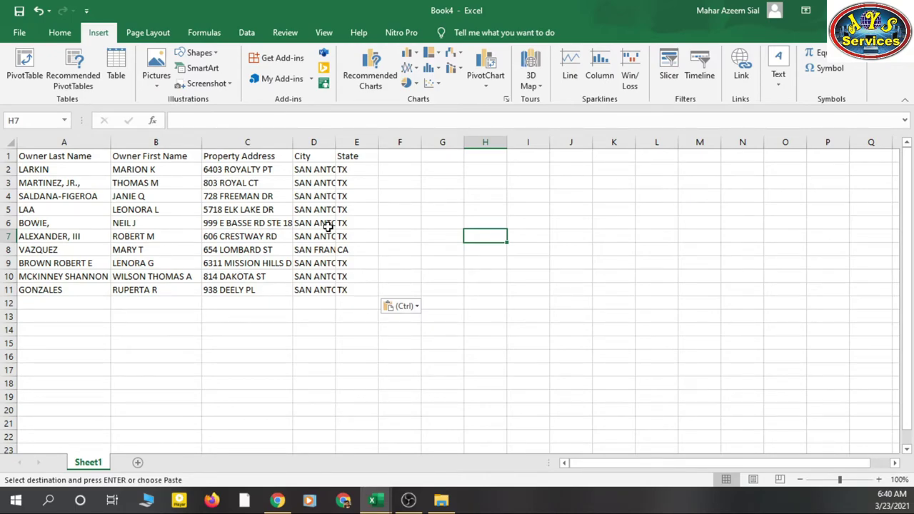
- Widen column A further to give the longest owner last names more room
click(178, 239)
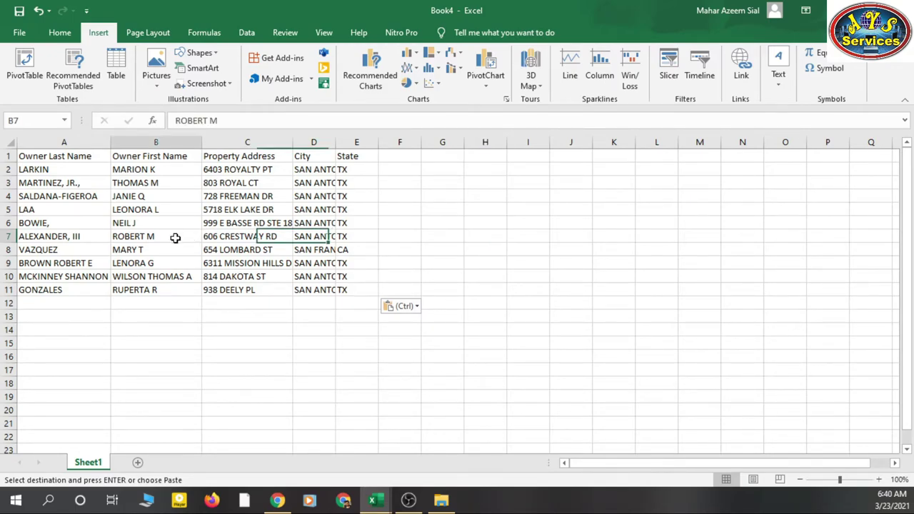
click(152, 317)
click(92, 278)
click(100, 302)
drag(113, 142, 142, 142)
click(108, 250)
drag(112, 170, 112, 309)
click(153, 341)
drag(209, 165, 214, 287)
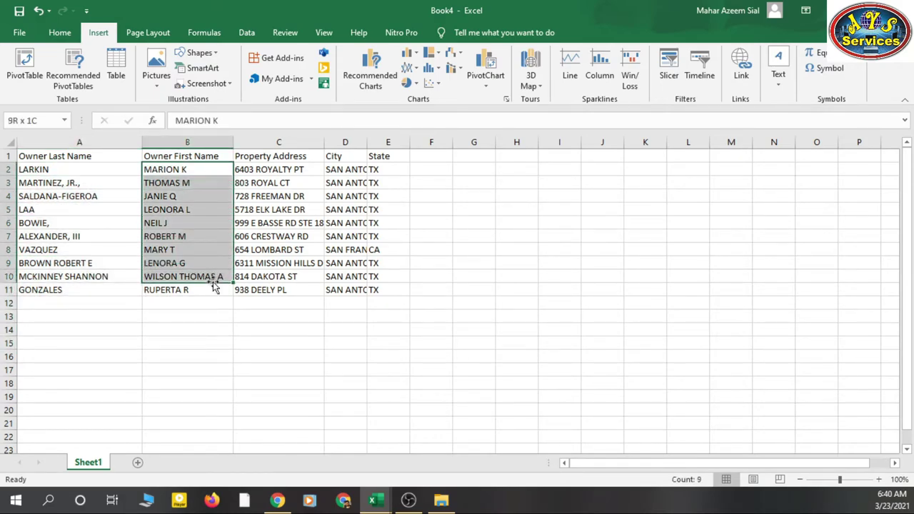
click(279, 343)
drag(291, 171, 293, 292)
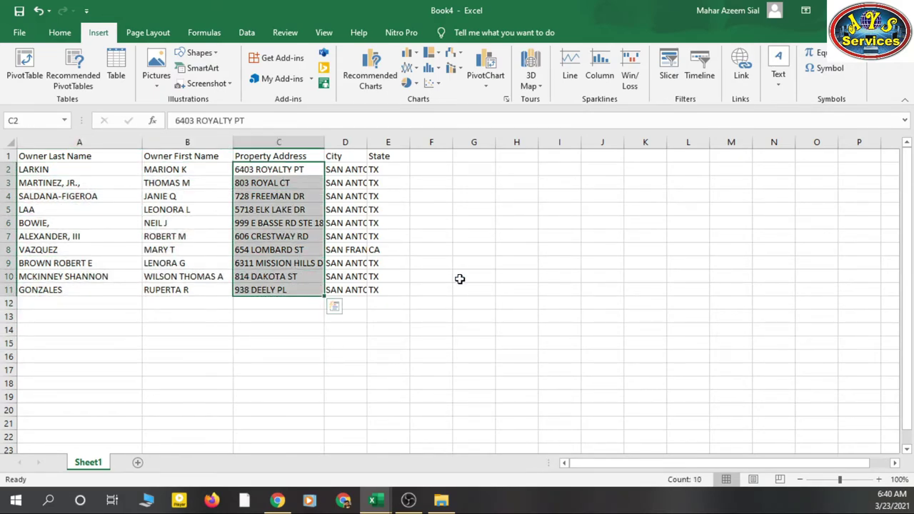
click(464, 279)
- Insert a blank row above the column headings in row 1
click(59, 33)
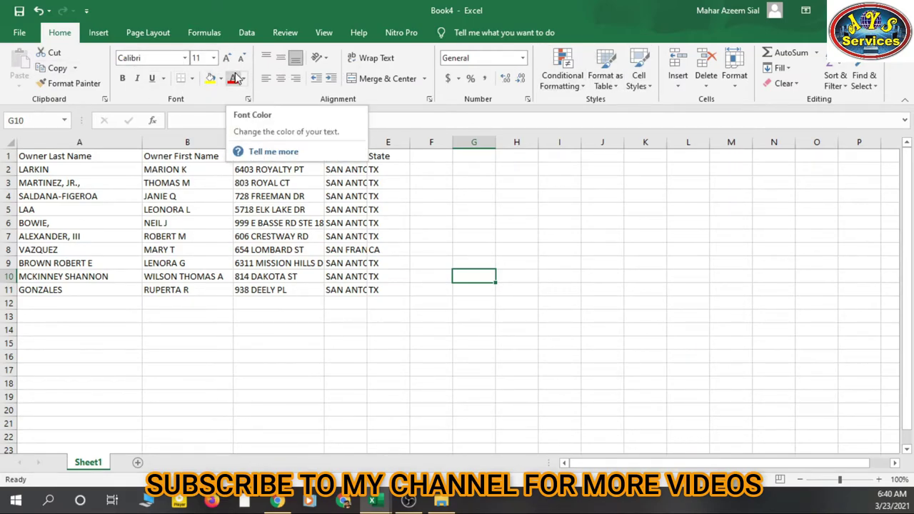
click(126, 181)
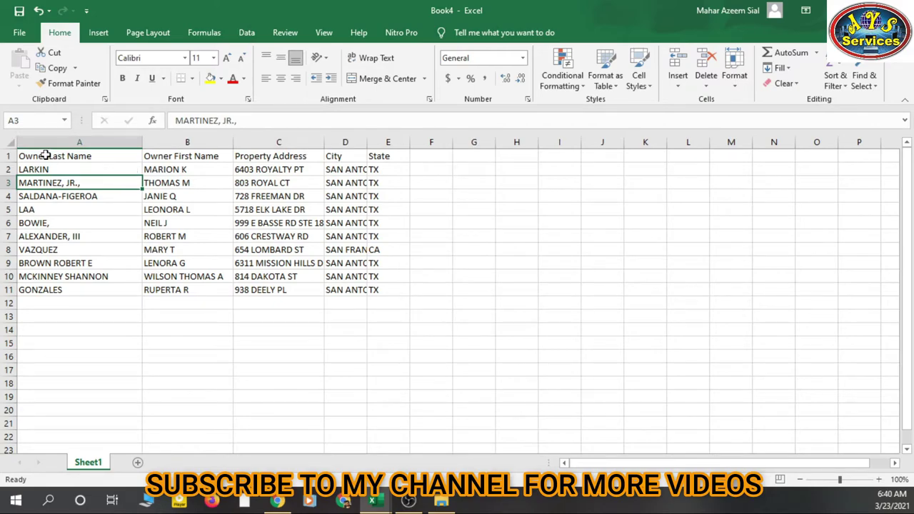
click(10, 156)
right_click(14, 158)
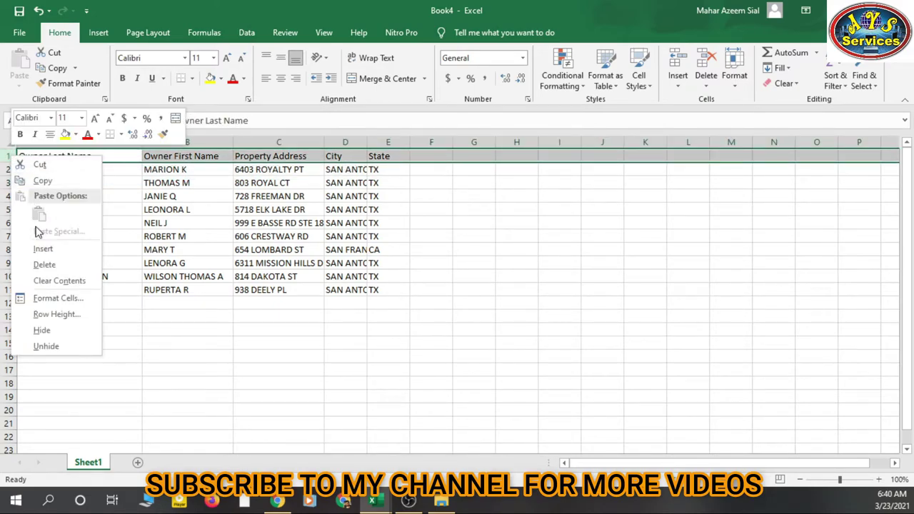
click(43, 249)
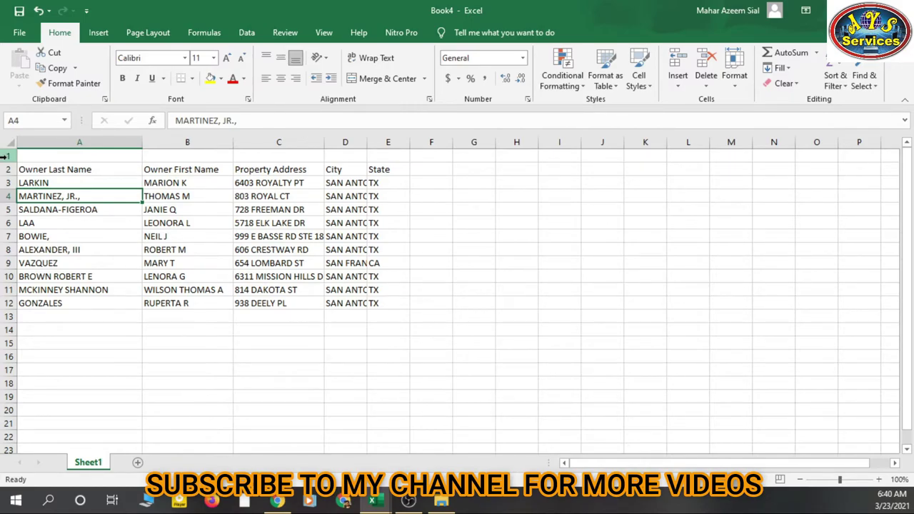
- Insert a second blank row at the top of the sheet and delete it again
right_click(7, 157)
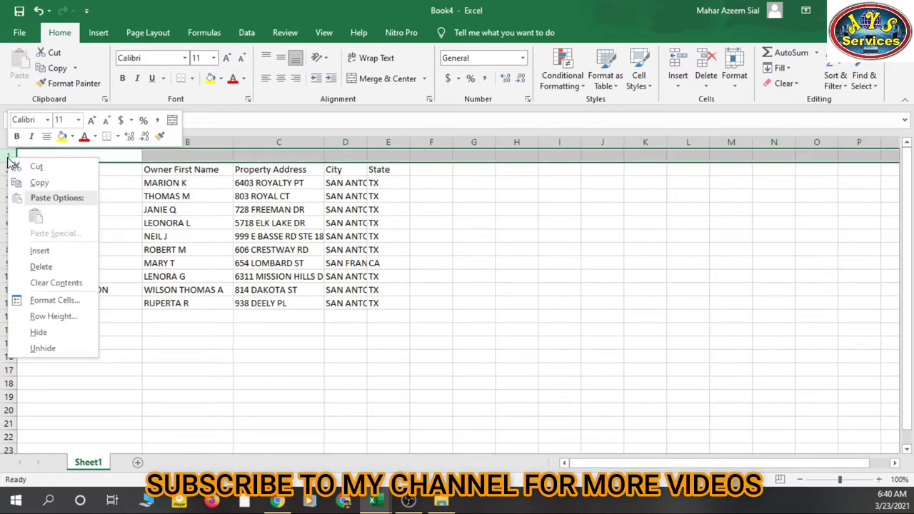
click(40, 250)
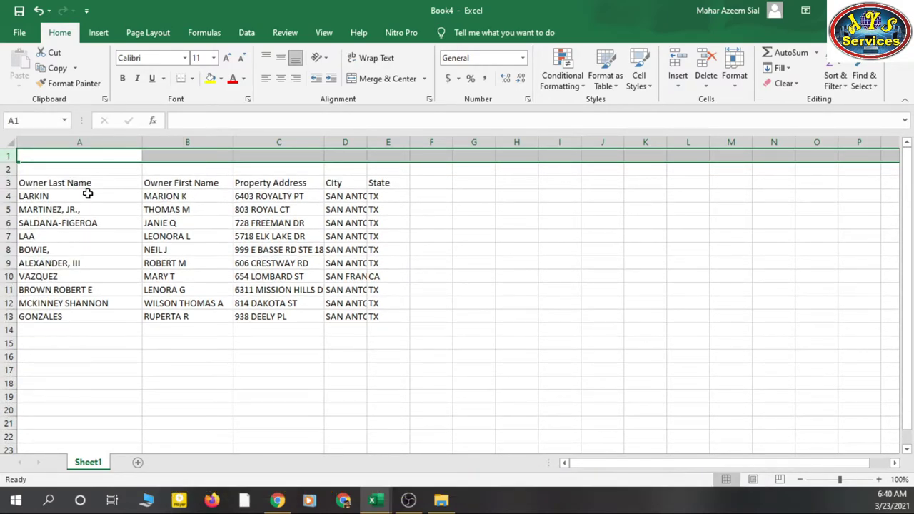
right_click(8, 157)
click(42, 265)
click(121, 239)
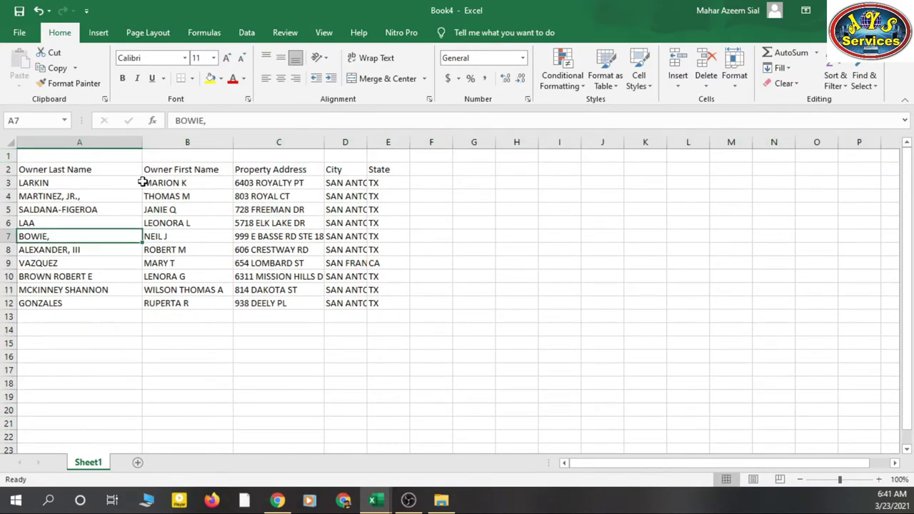
- Enter the sheet title "Property data" in cell A1
click(123, 157)
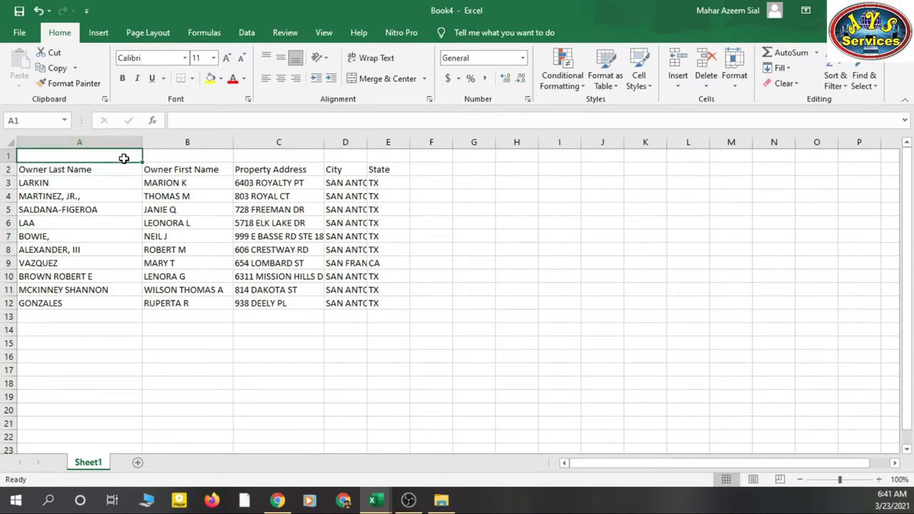
text(Propert)
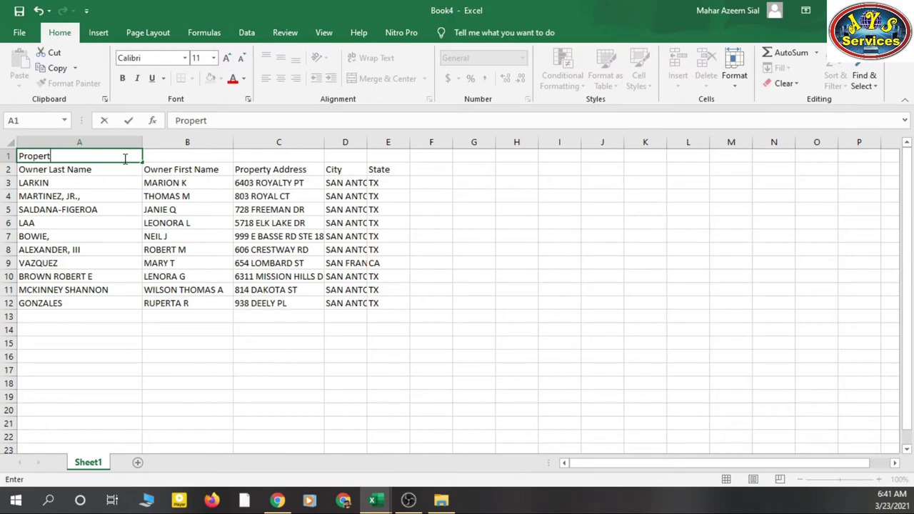
text(y data)
key(Return)
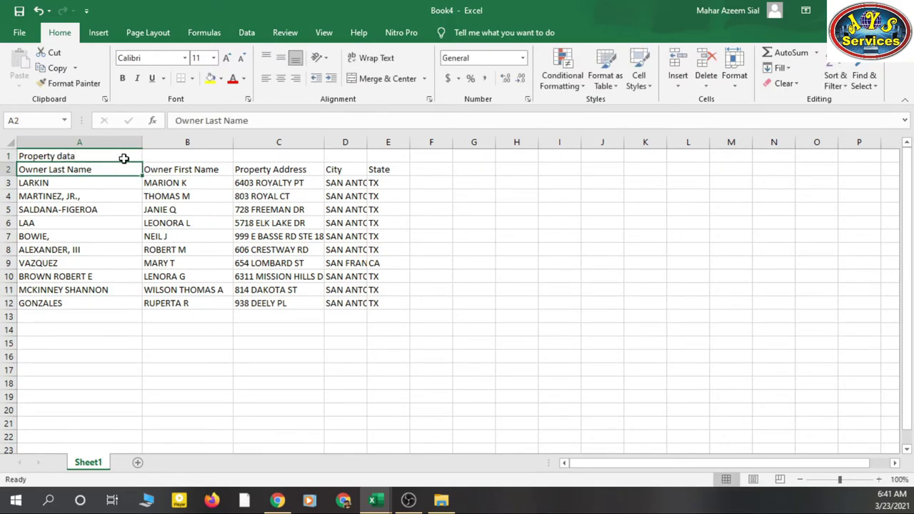
- Merge and center the "Property data" title across cells A1 to E1
drag(94, 155, 376, 161)
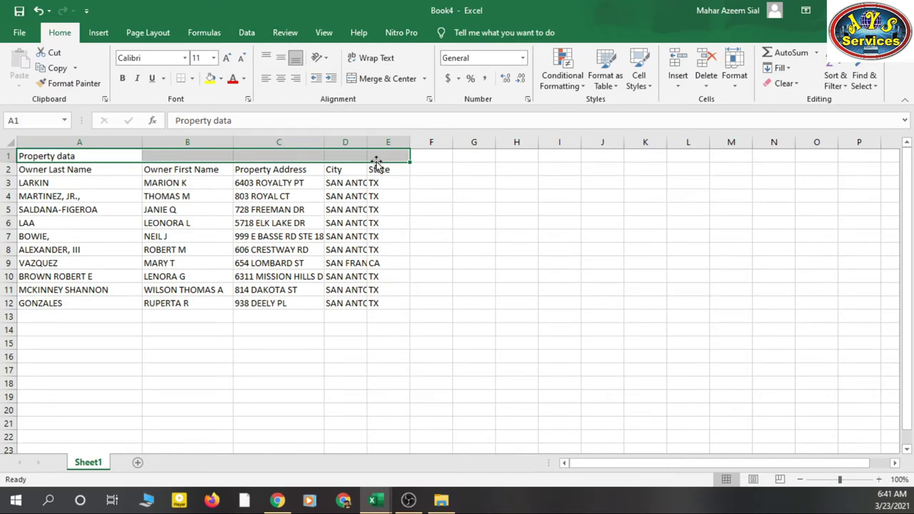
click(278, 151)
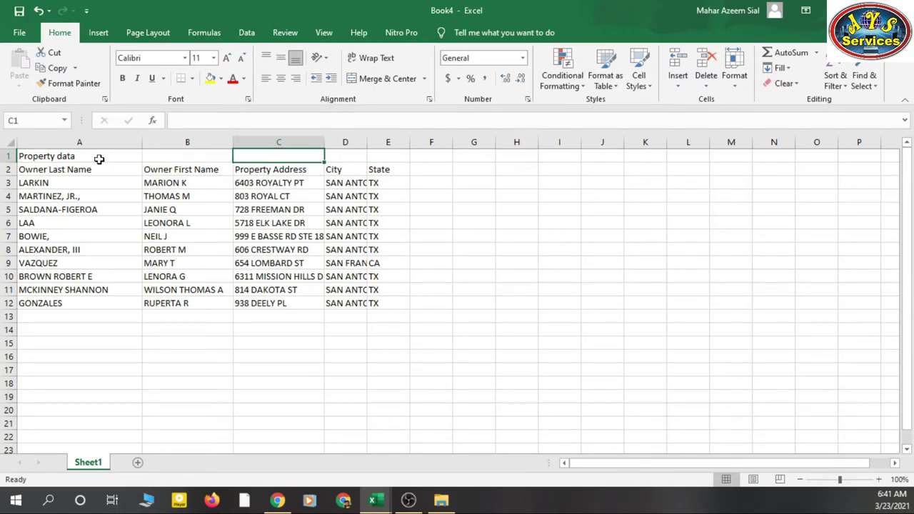
drag(63, 154, 371, 156)
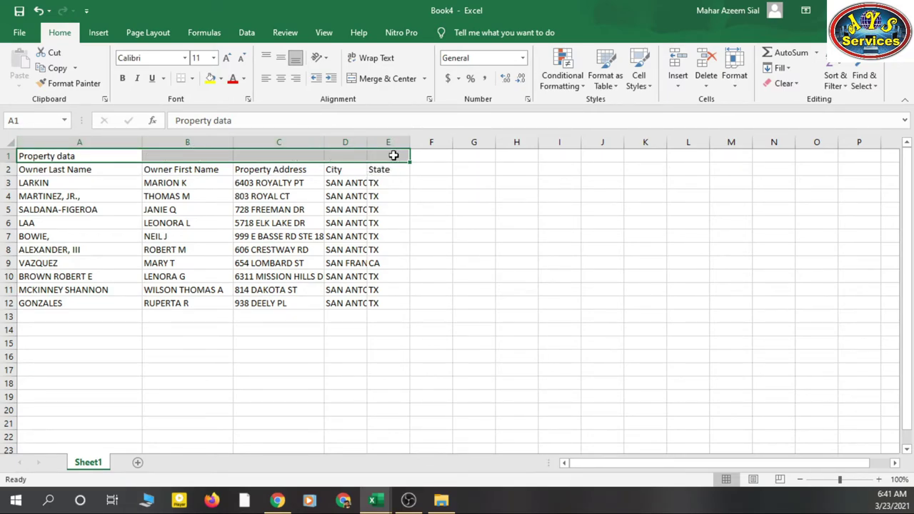
click(390, 81)
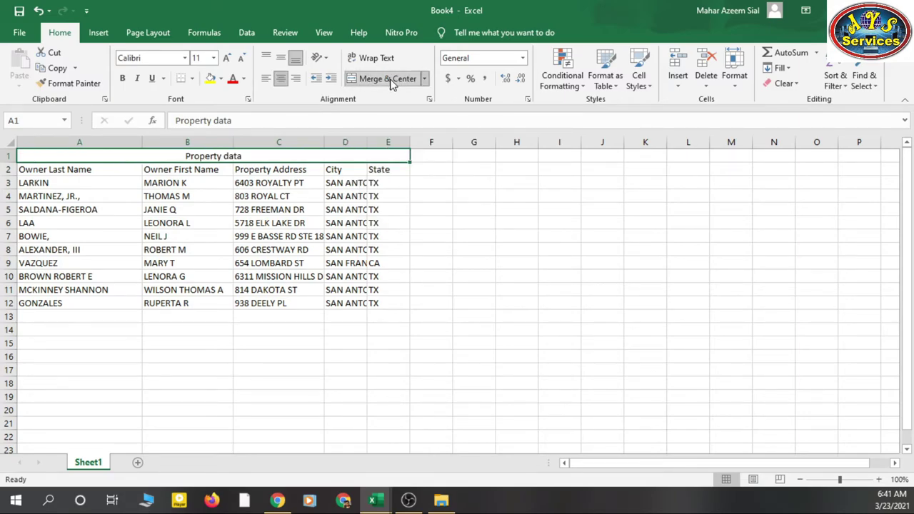
click(384, 180)
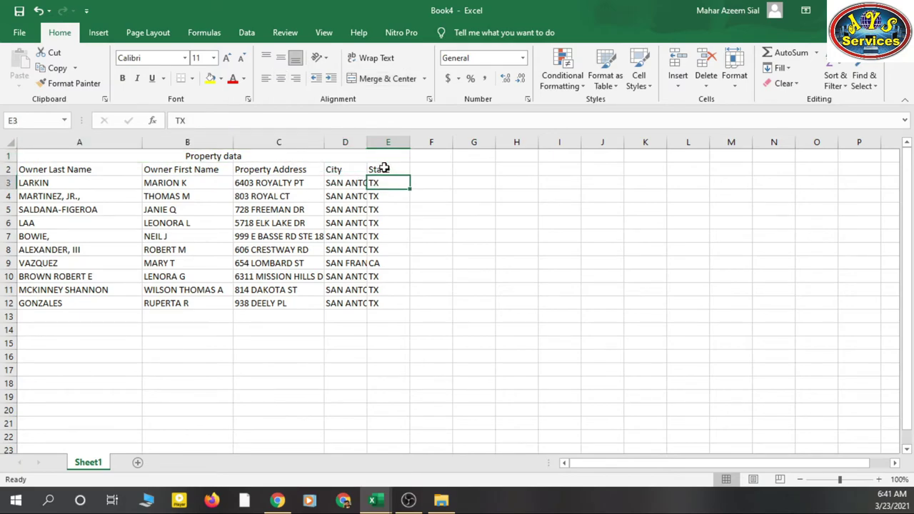
click(318, 156)
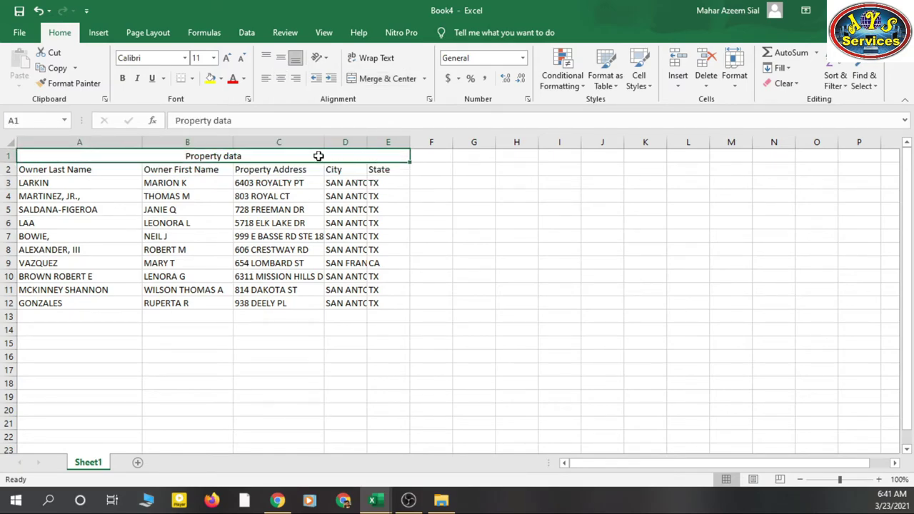
click(223, 182)
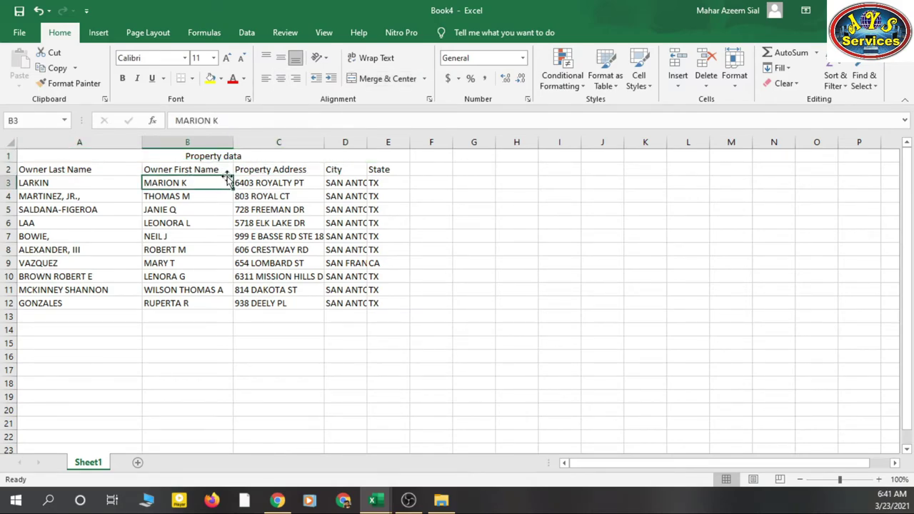
- Make the "Property data" title bold and italic, trying an underline and removing it again
click(197, 158)
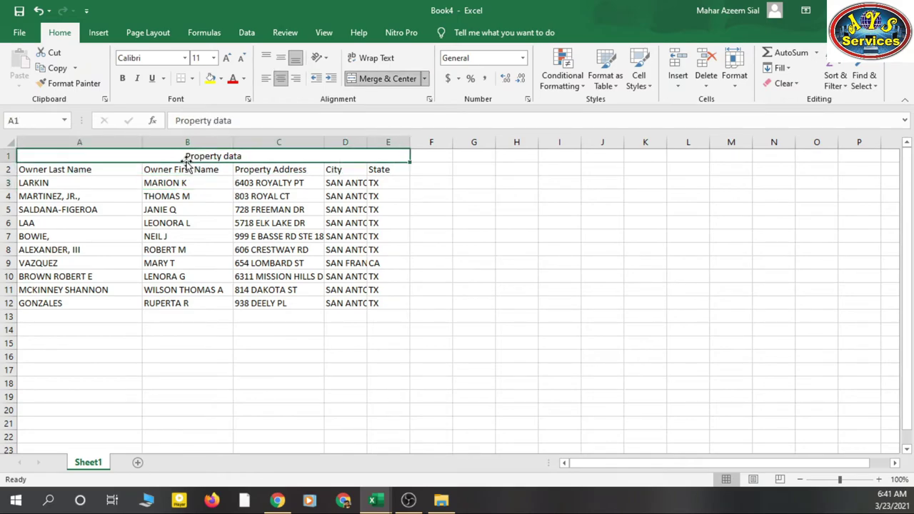
click(123, 80)
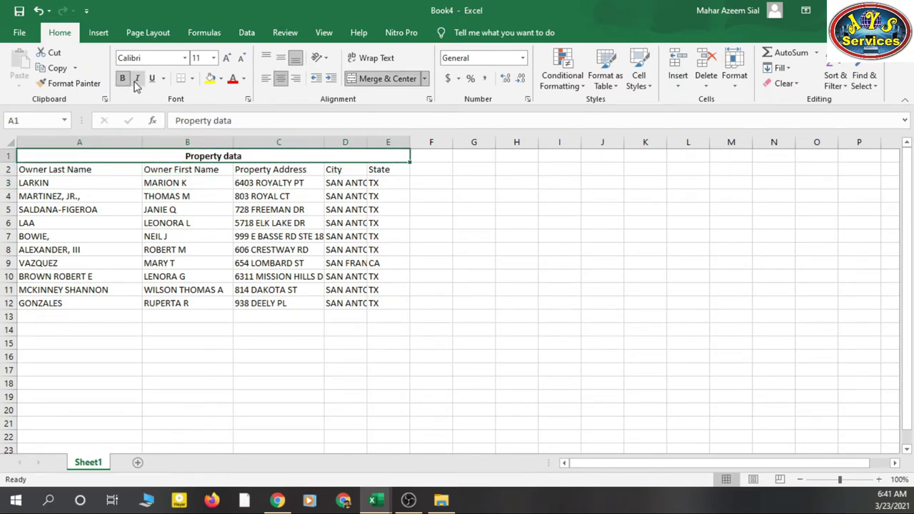
click(137, 80)
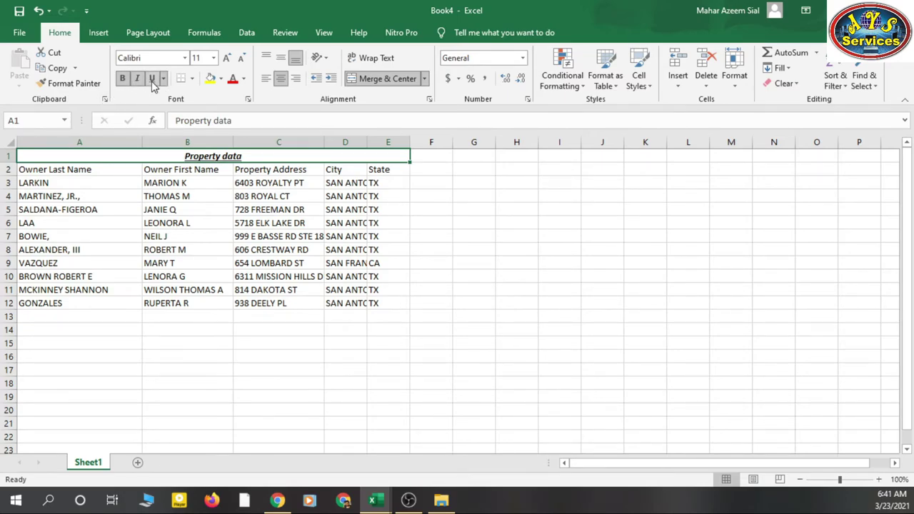
click(152, 80)
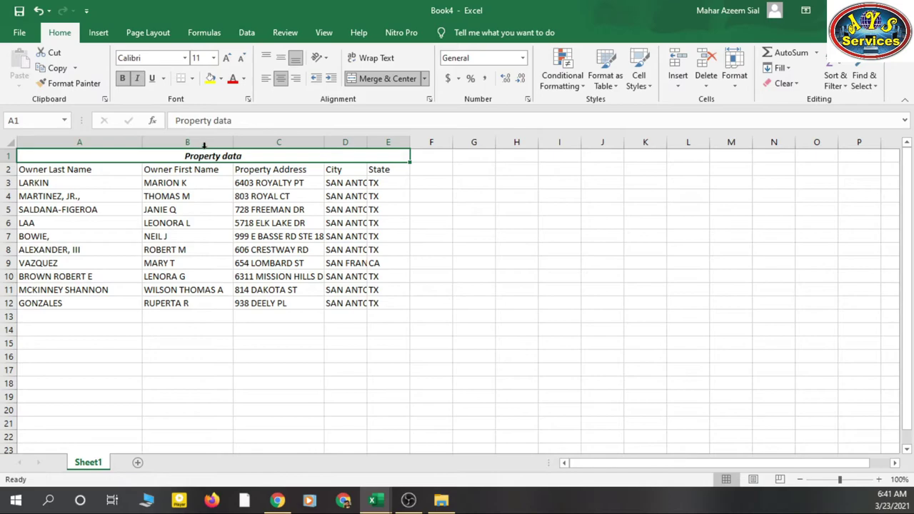
- Set the font size of the "Property data" title to 18
click(213, 58)
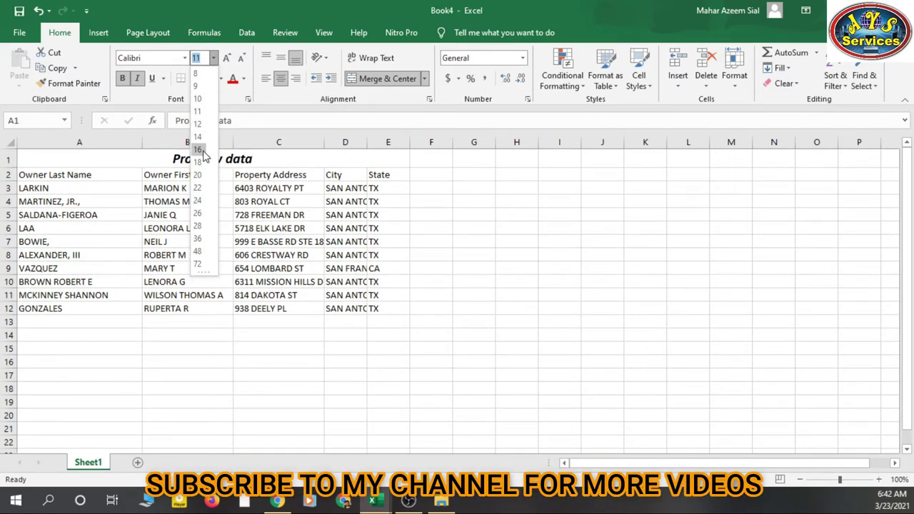
click(198, 162)
click(221, 183)
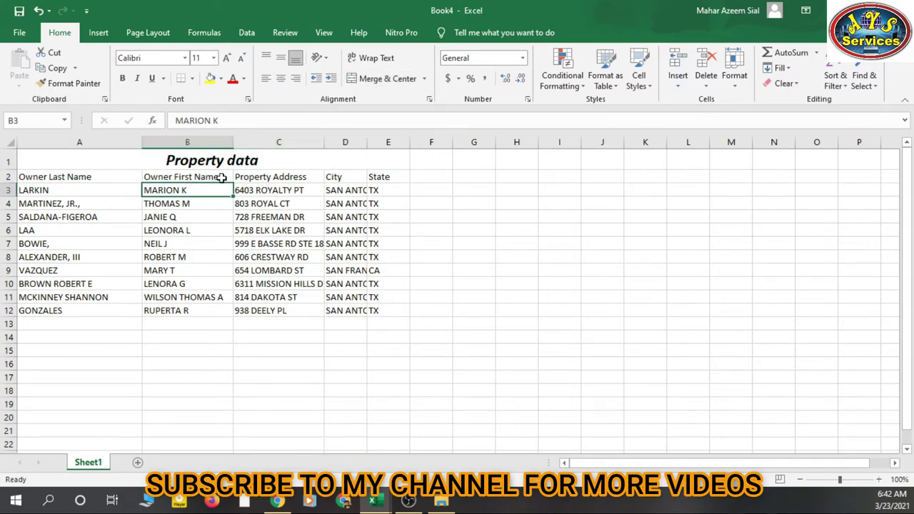
click(213, 160)
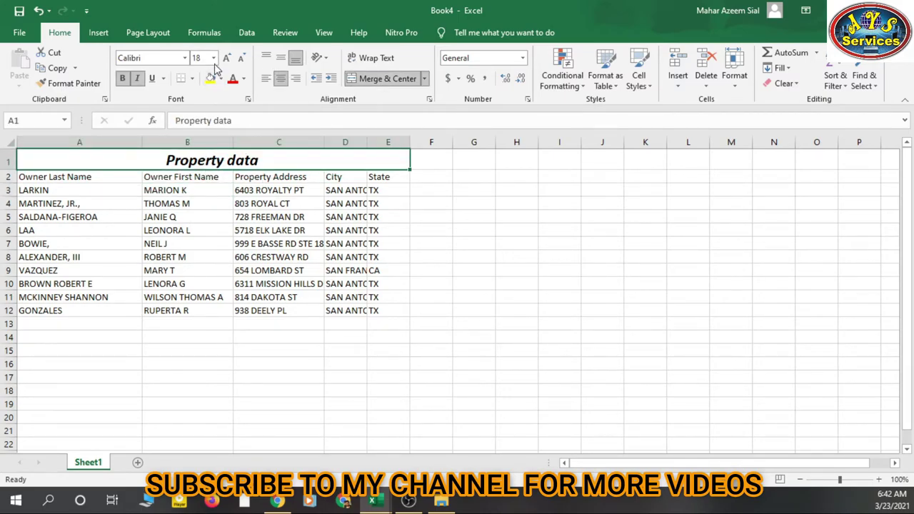
click(216, 193)
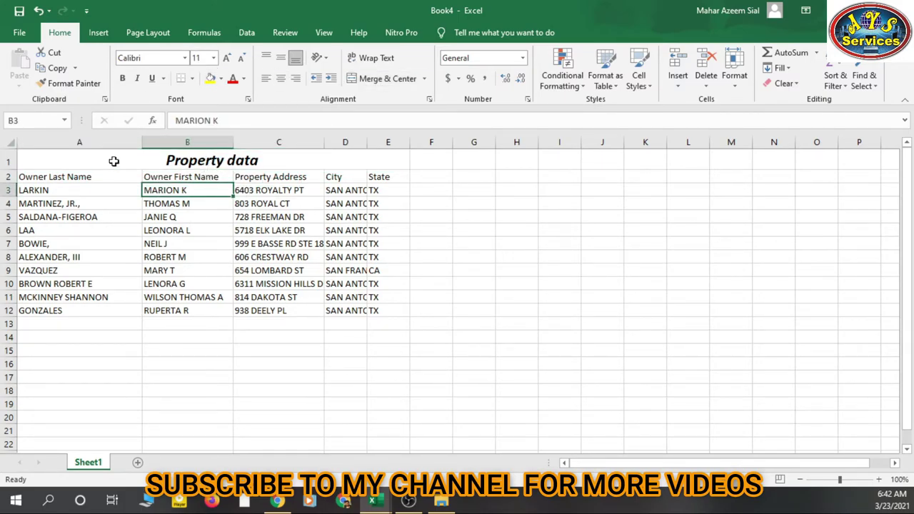
- Enlarge the "Property data" title to font size 20
click(213, 163)
click(213, 58)
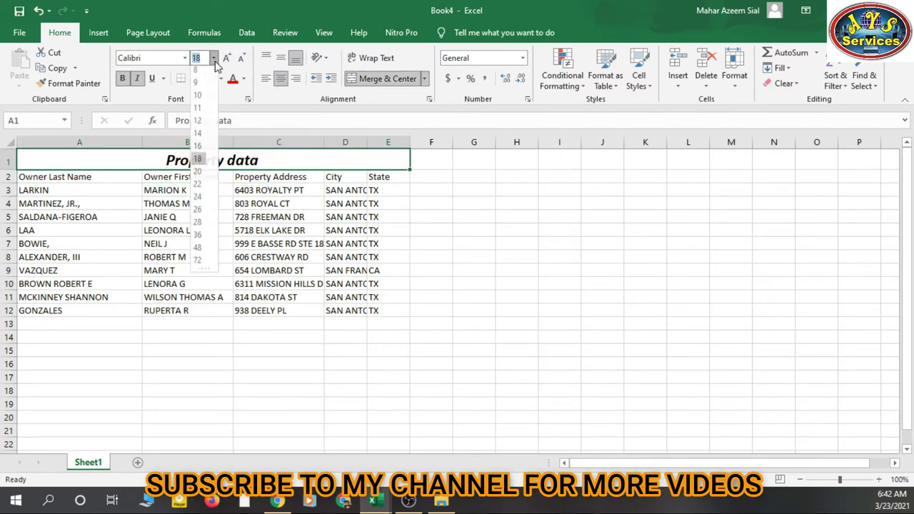
click(197, 171)
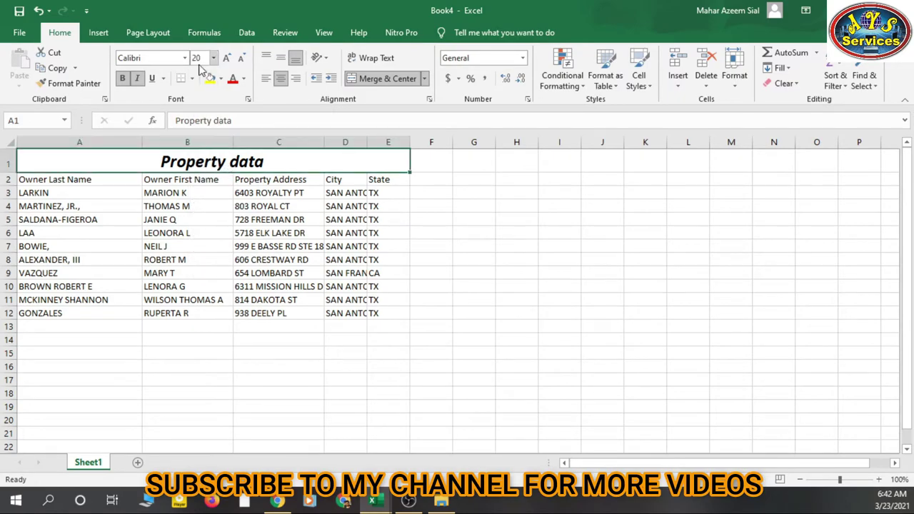
click(227, 206)
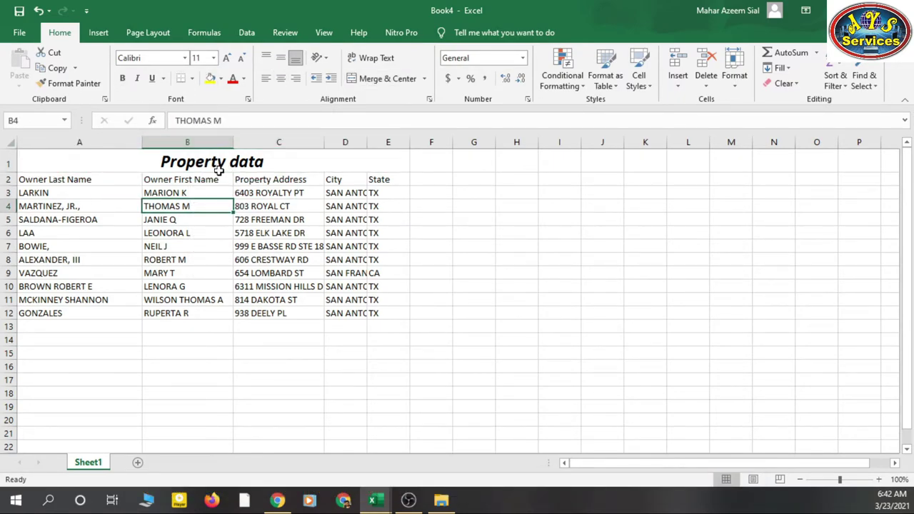
- Browse the available fonts for the "Property data" title and close the list without choosing one
key(ctrl+Home)
click(184, 59)
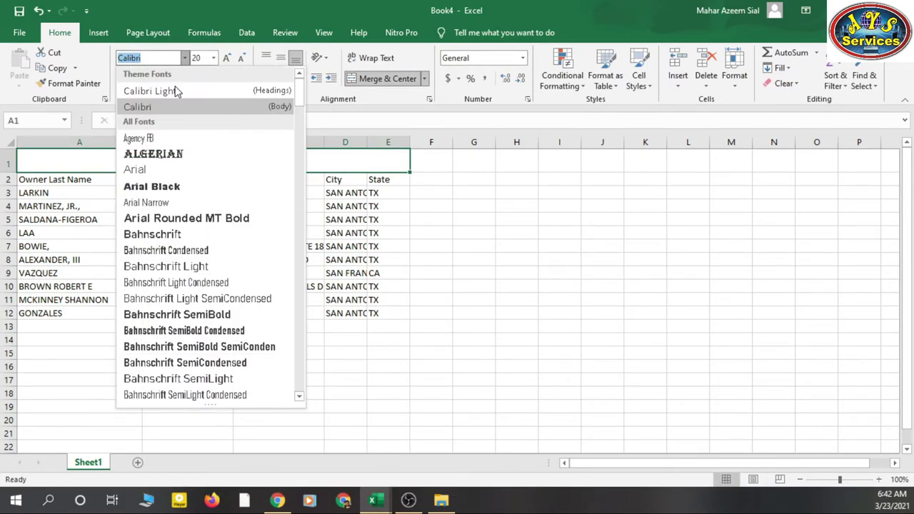
scroll(220, 279, down, 1)
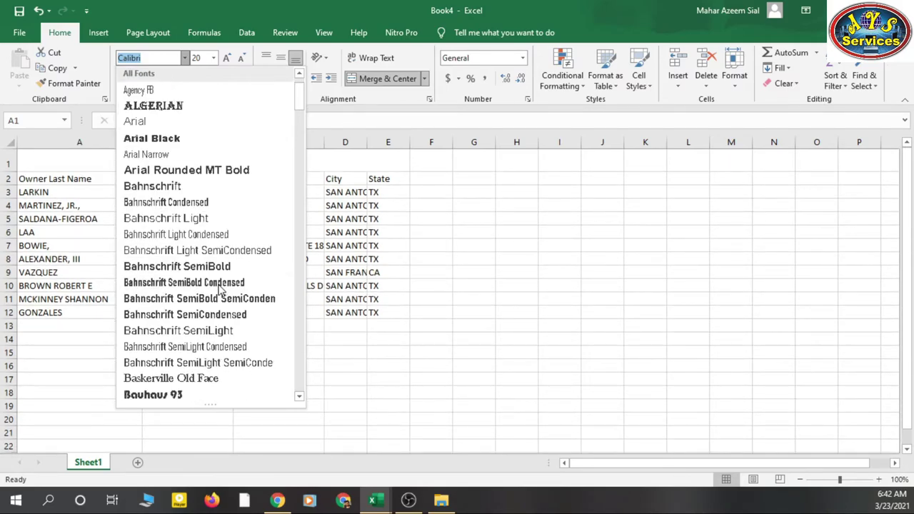
scroll(220, 287, down, 5)
scroll(218, 214, down, 4)
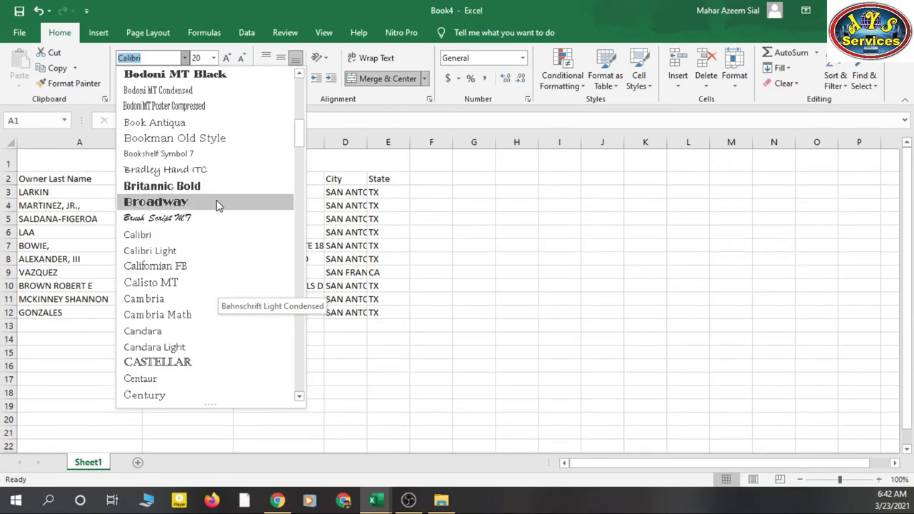
scroll(217, 206, down, 3)
scroll(218, 205, down, 4)
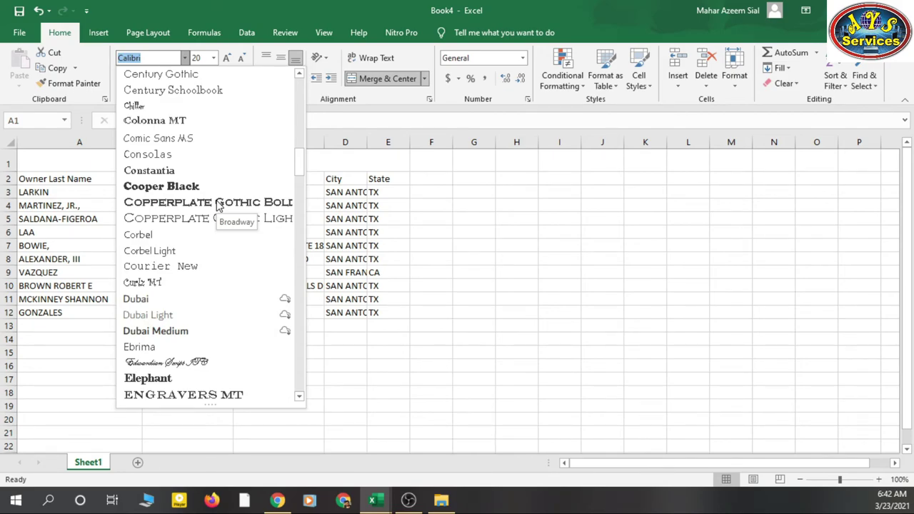
scroll(222, 210, down, 11)
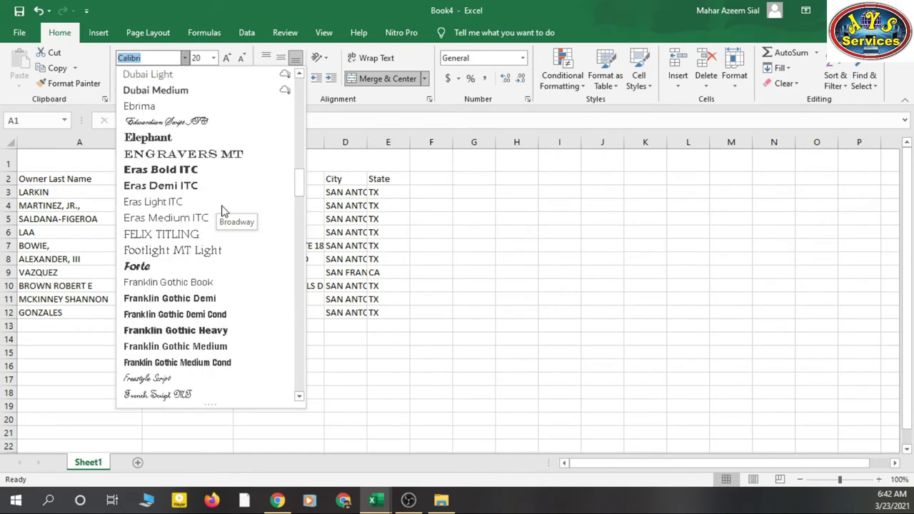
scroll(222, 211, up, 17)
scroll(221, 210, up, 12)
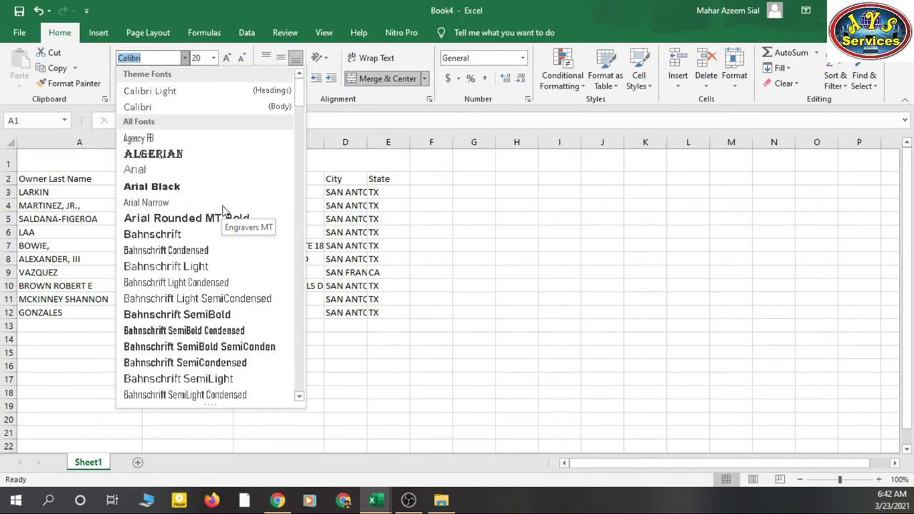
click(503, 288)
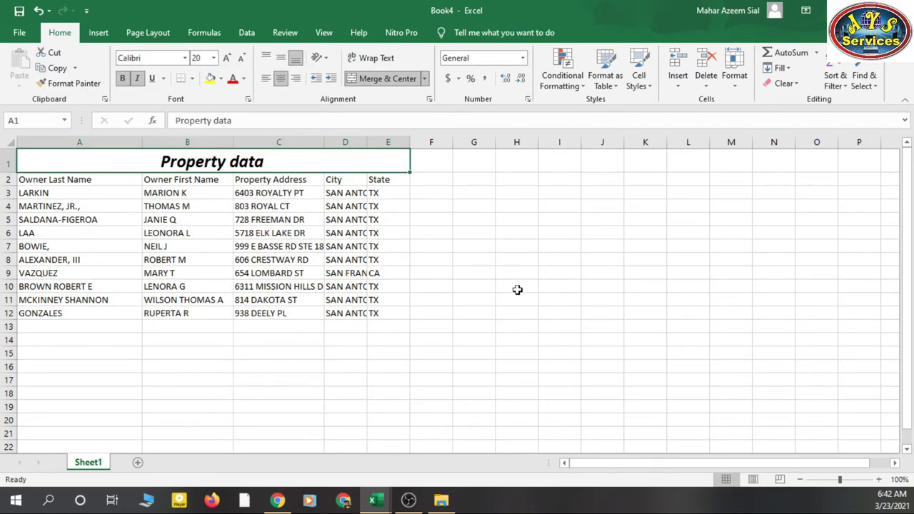
click(457, 305)
- Narrow column A and try out text wrapping on the owner last name in cell A5
click(116, 180)
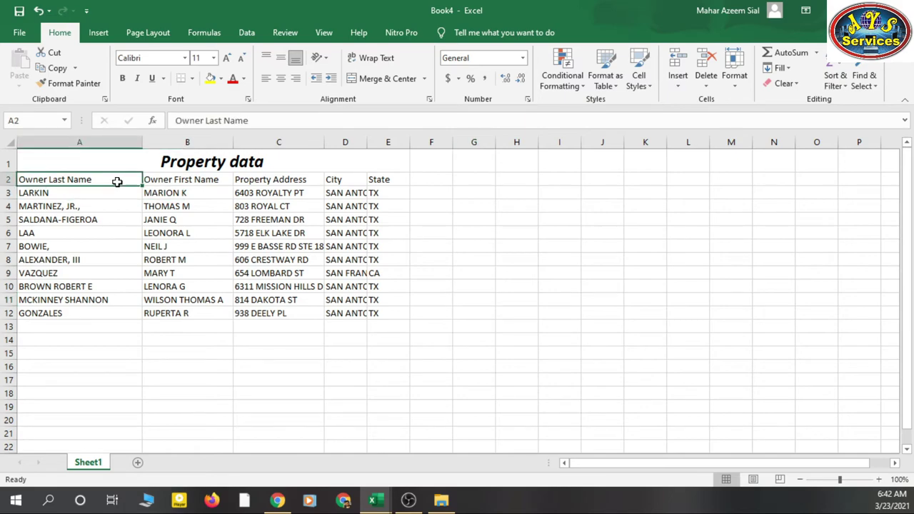
click(175, 260)
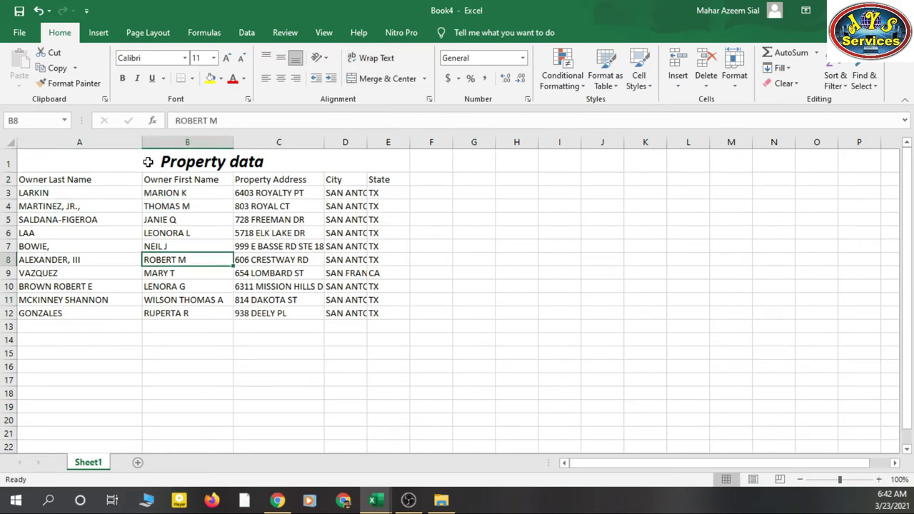
drag(142, 137, 84, 146)
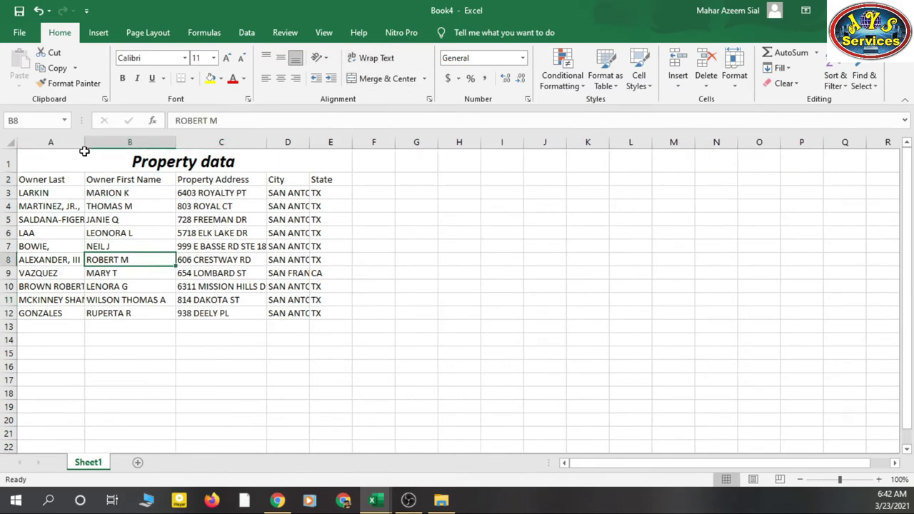
click(57, 221)
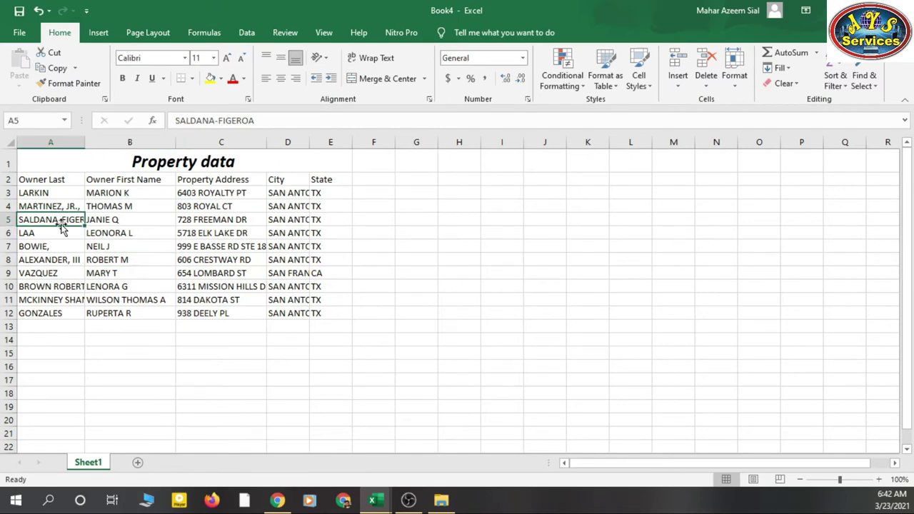
click(371, 60)
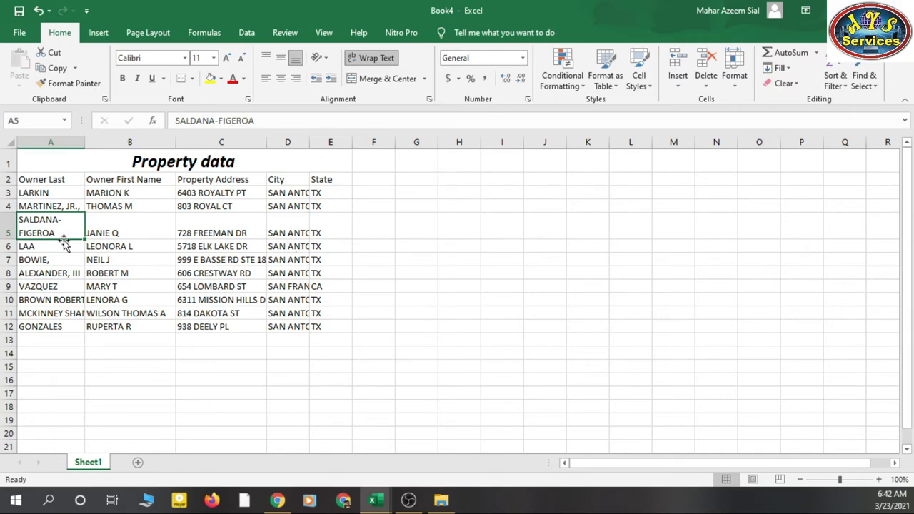
click(363, 60)
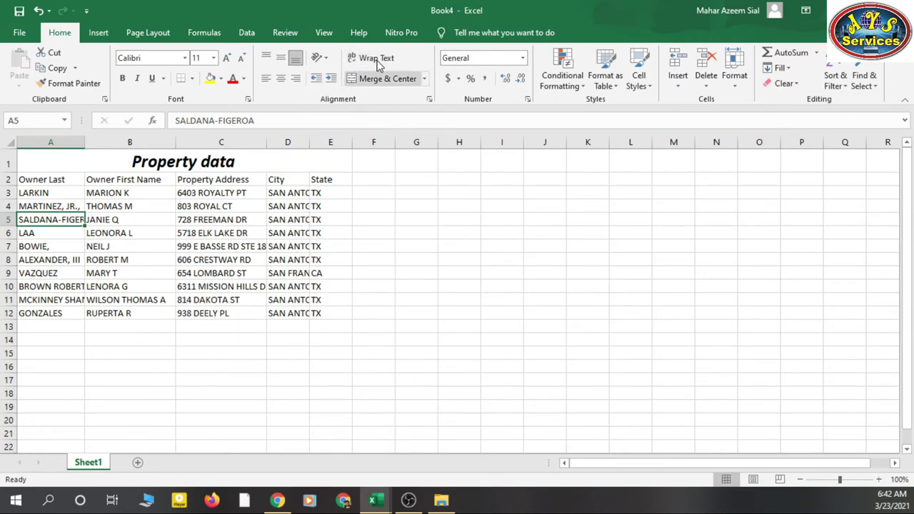
click(364, 60)
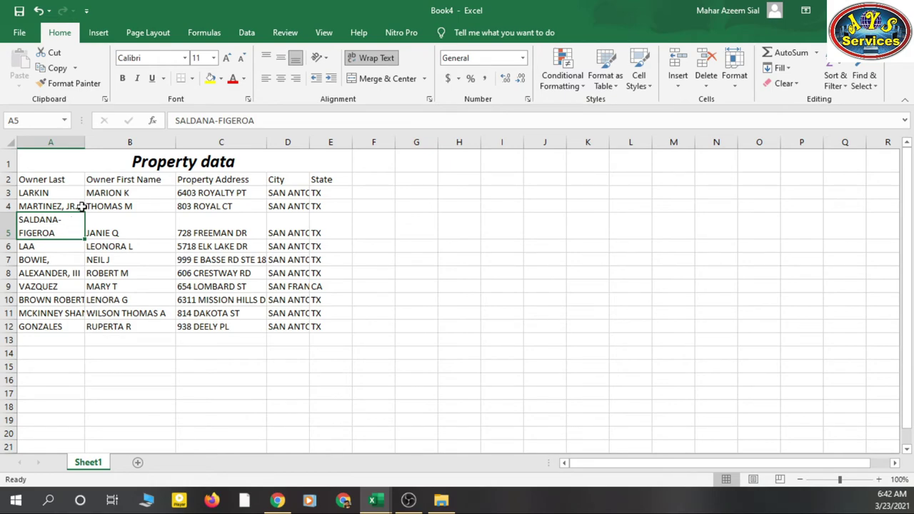
- Widen column A to fit the full owner last names and turn off text wrapping in cell A5
drag(84, 141, 133, 145)
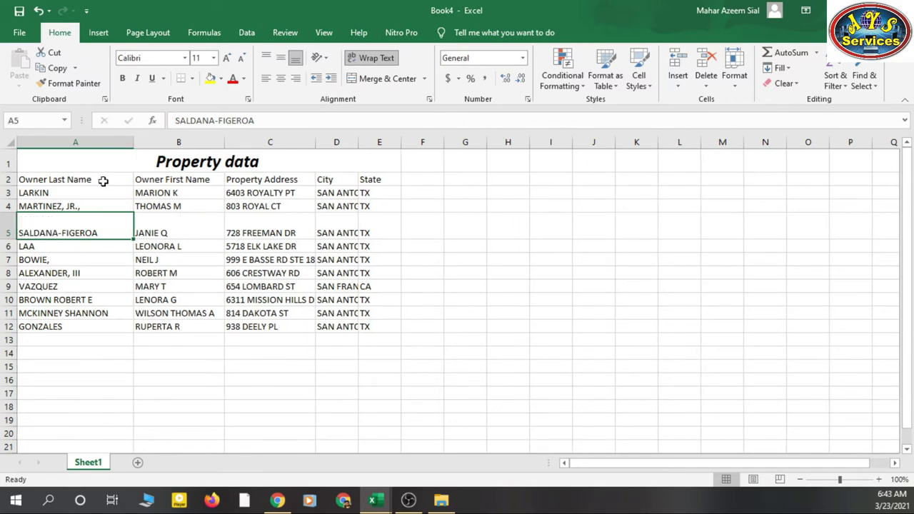
click(368, 58)
click(461, 235)
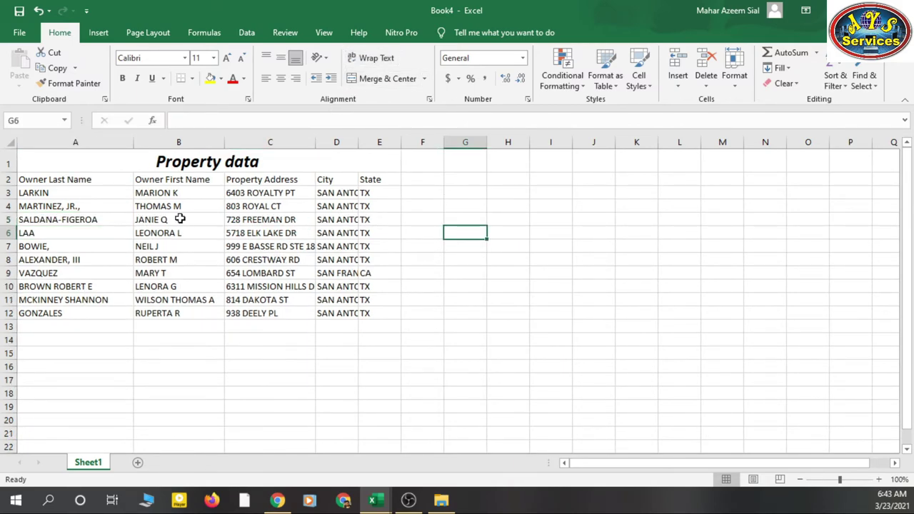
- Increase the height of row 2, which holds the column headings
drag(8, 187, 8, 213)
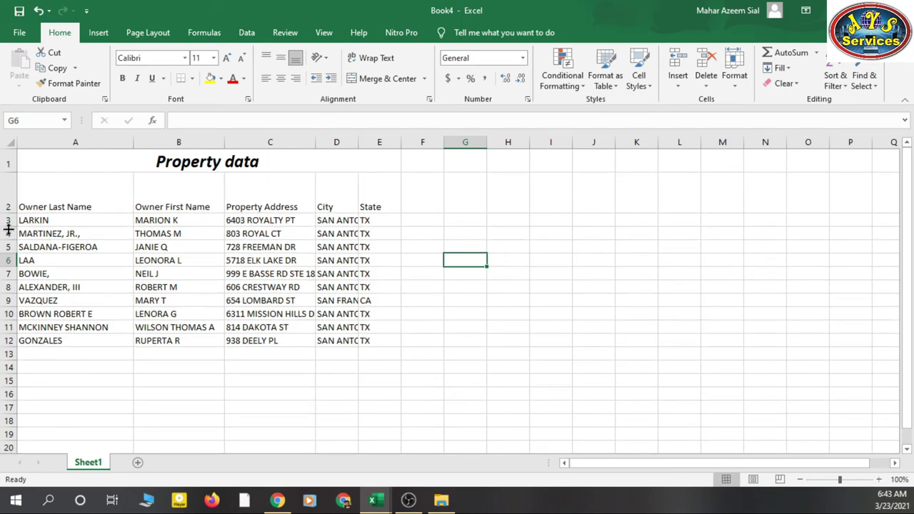
- Increase the height of row 3, which holds the first owner record
click(5, 221)
drag(5, 226, 5, 255)
click(418, 287)
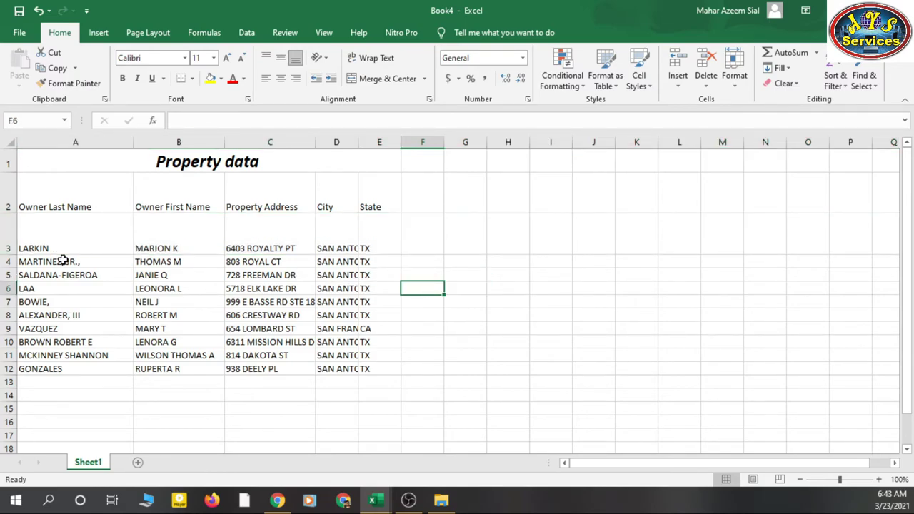
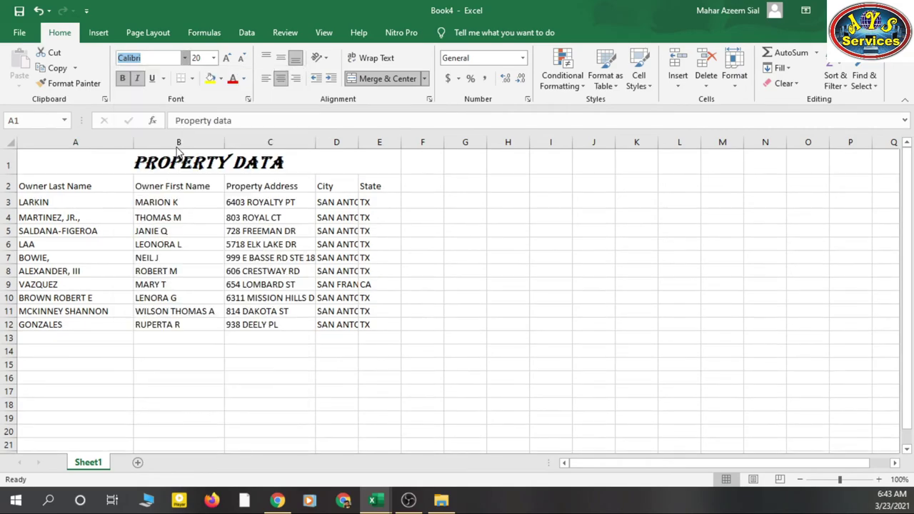
- Change the font of the "Property data" title to Arial Black
click(185, 59)
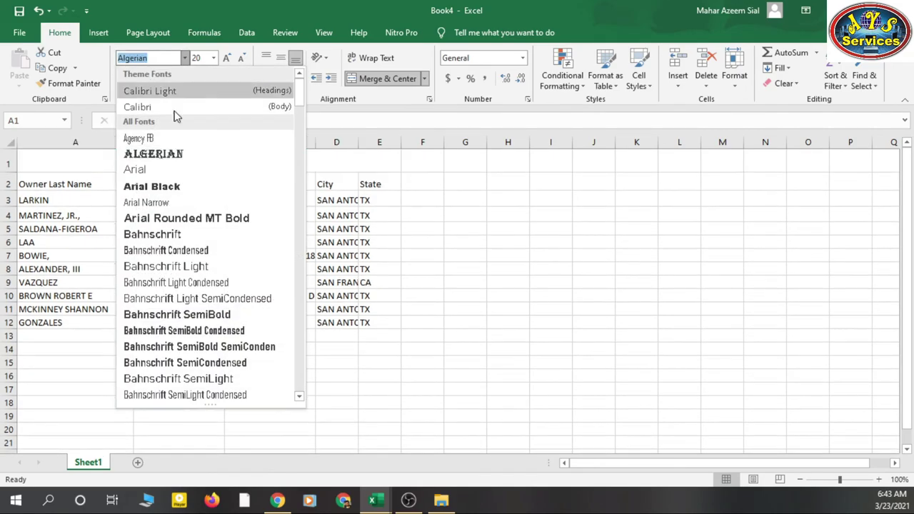
click(173, 186)
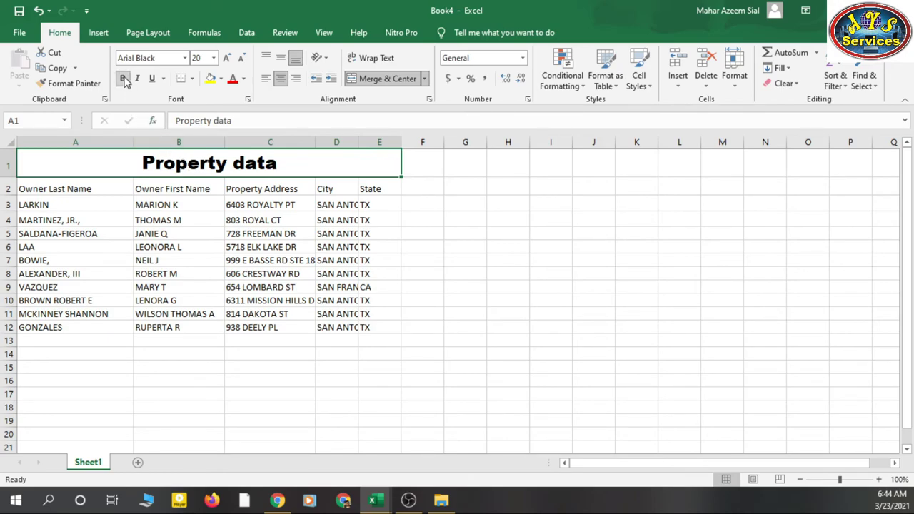
- Set the "Property data" title's font to Calibri and make it bold
click(180, 58)
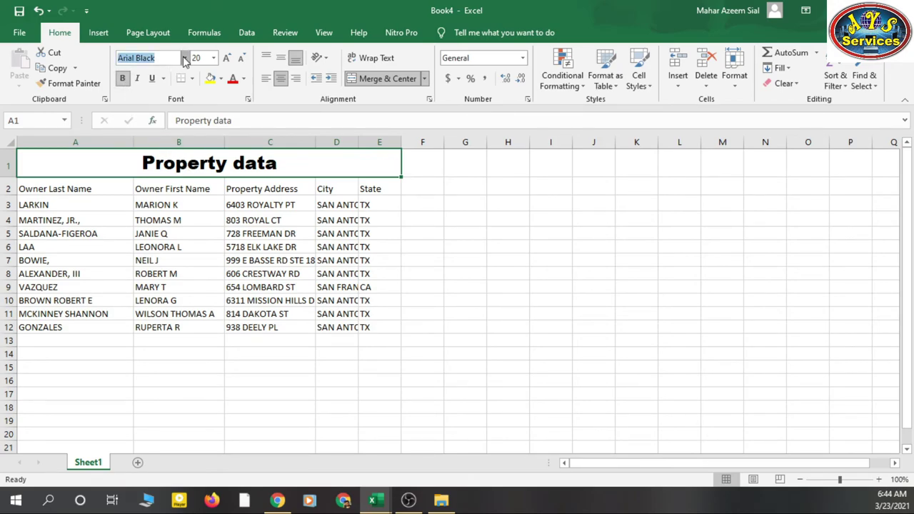
click(183, 58)
click(174, 114)
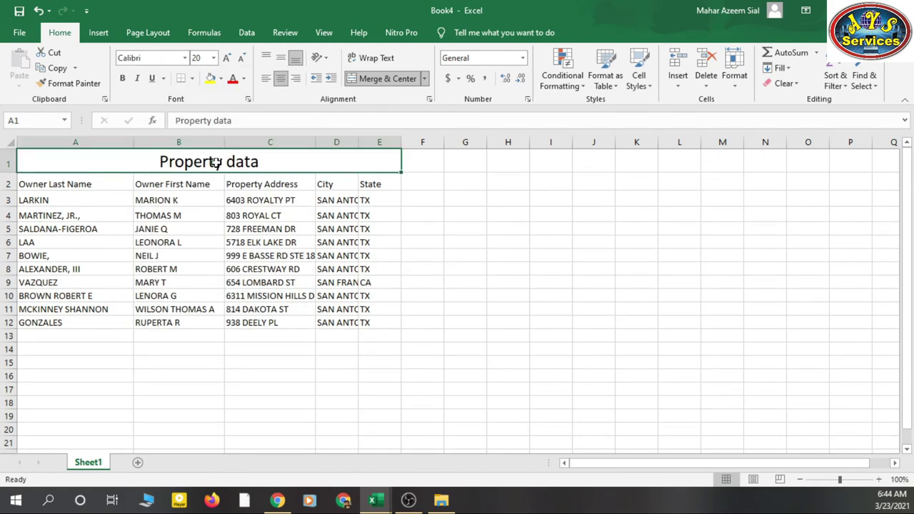
click(124, 80)
click(153, 179)
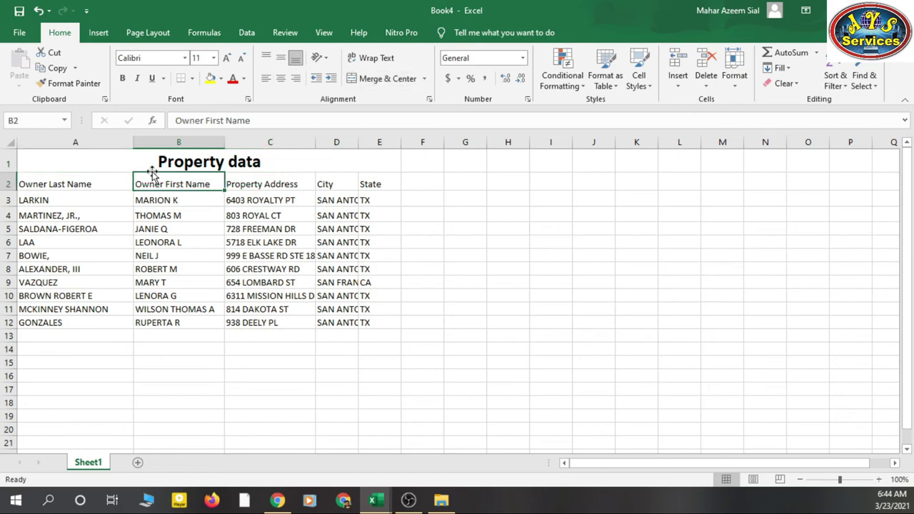
- Make the column headings in row 2 bold
click(7, 184)
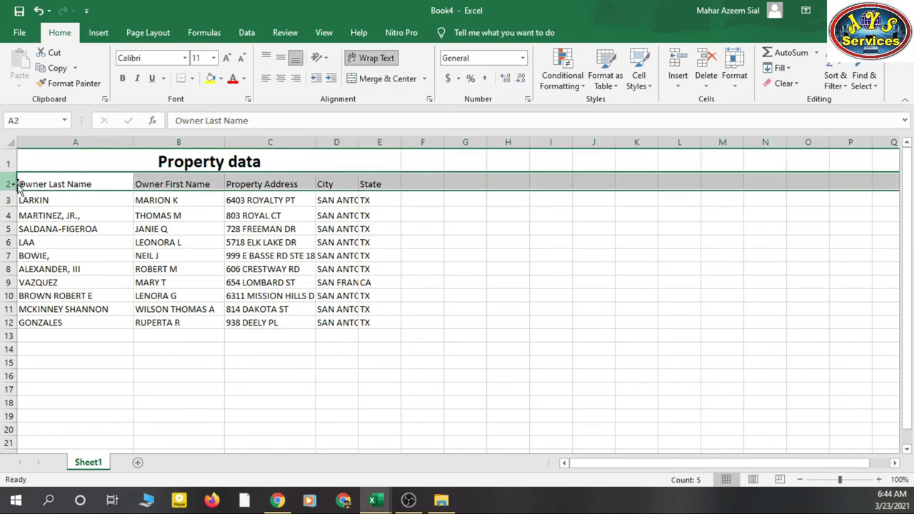
click(123, 79)
click(195, 212)
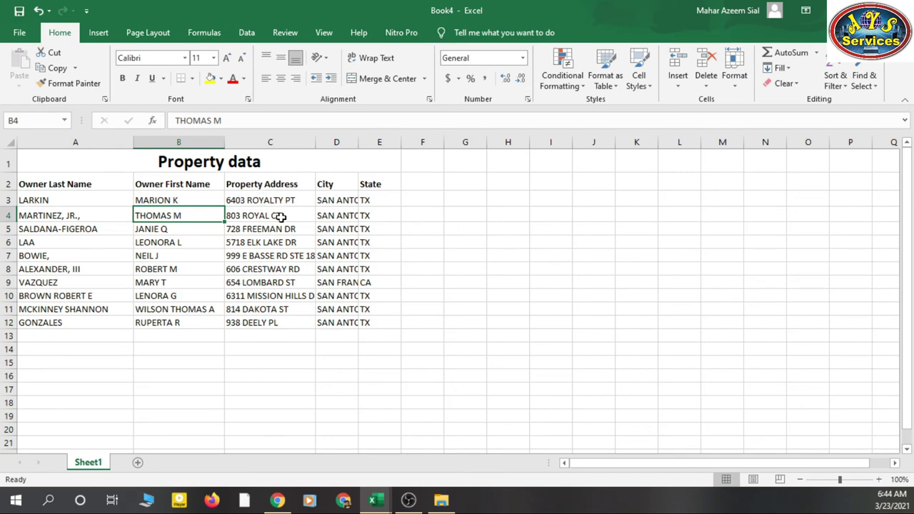
click(467, 238)
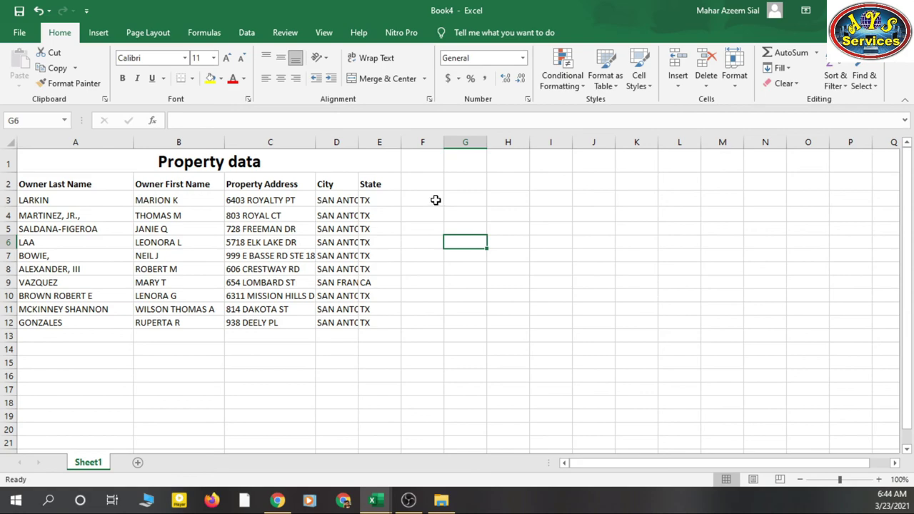
click(417, 185)
drag(374, 184, 65, 325)
click(219, 400)
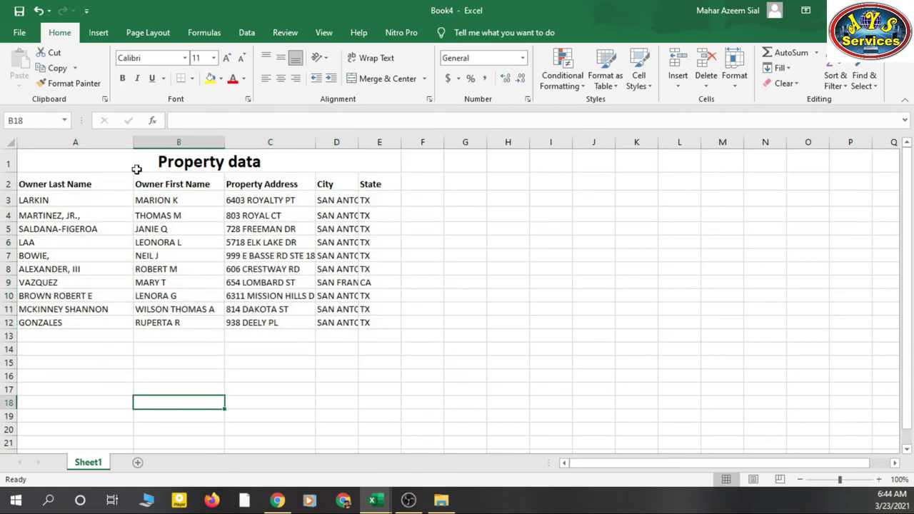
double_click(111, 185)
click(113, 228)
- Enter the sample text "gadhd" in cell B15 and "hgsadga" in B16, ending with C16 active
click(179, 362)
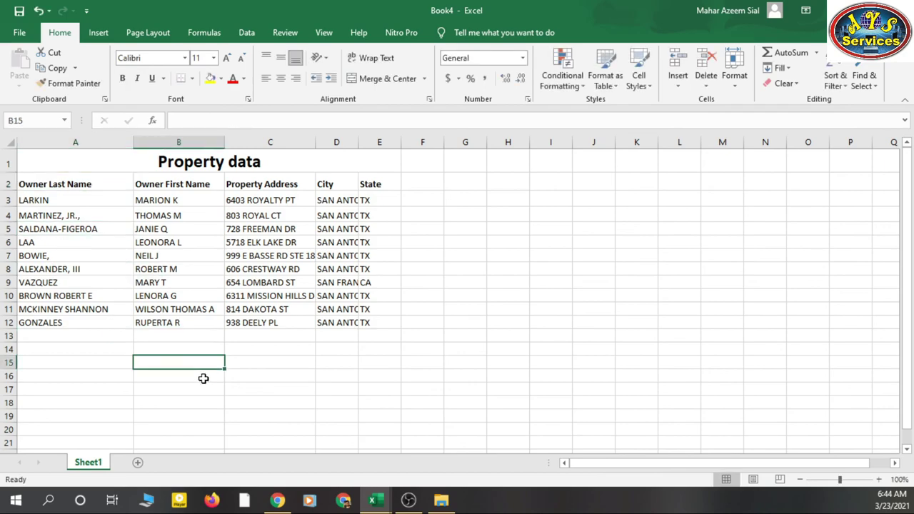
text(gadhd)
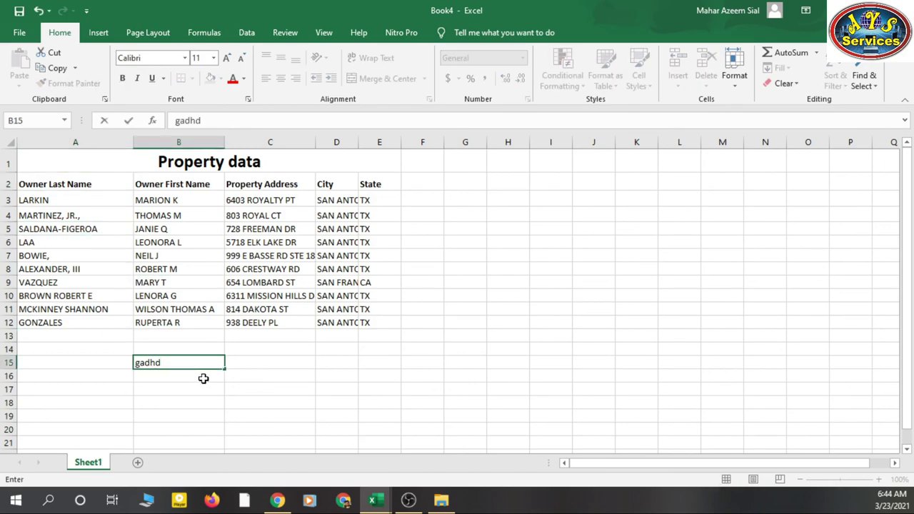
key(Return)
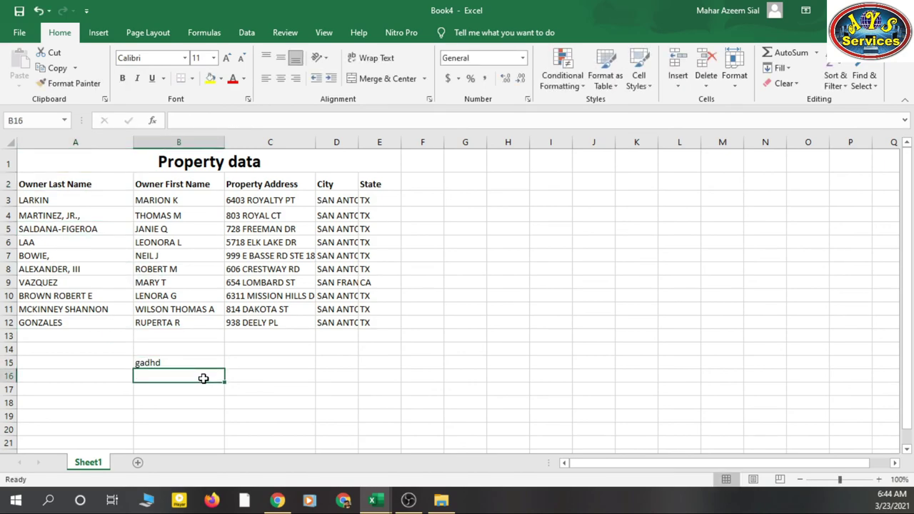
text(hgsadga)
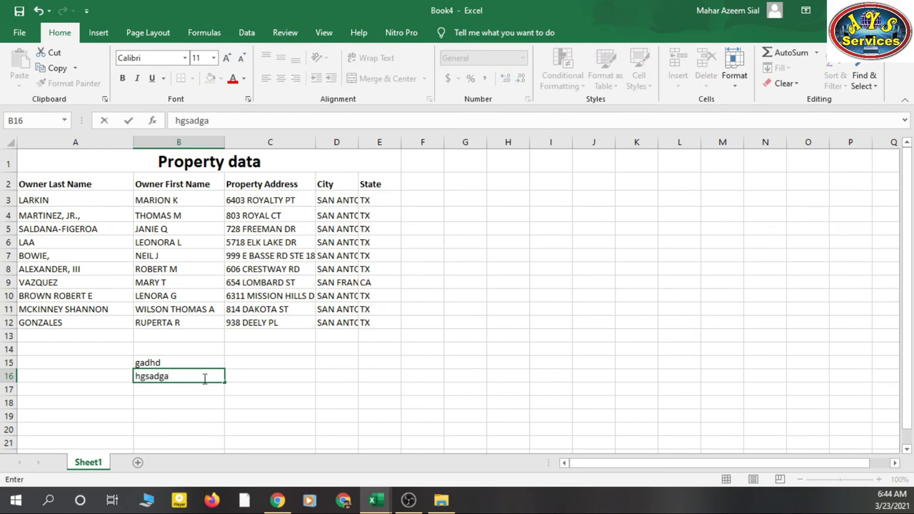
key(Tab)
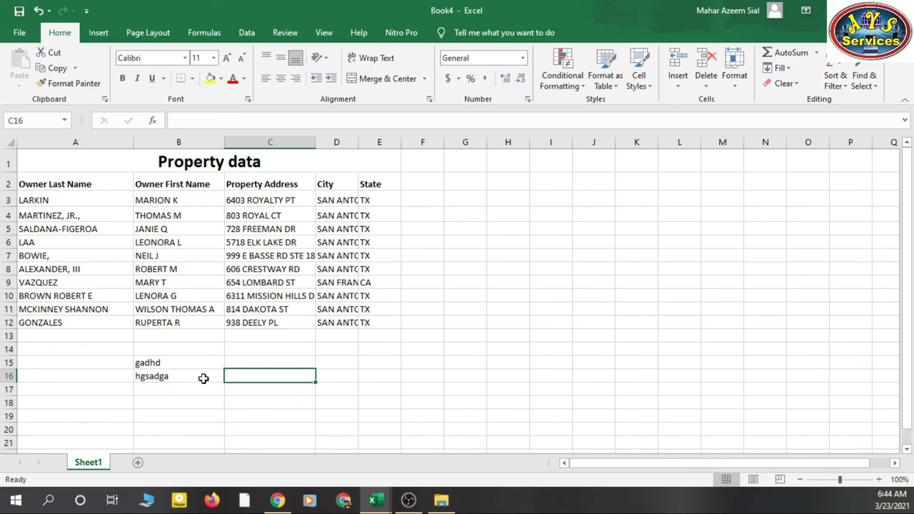
- Clear the sample text from cells B16 and B15
click(204, 379)
key(BackSpace)
key(Up)
key(BackSpace)
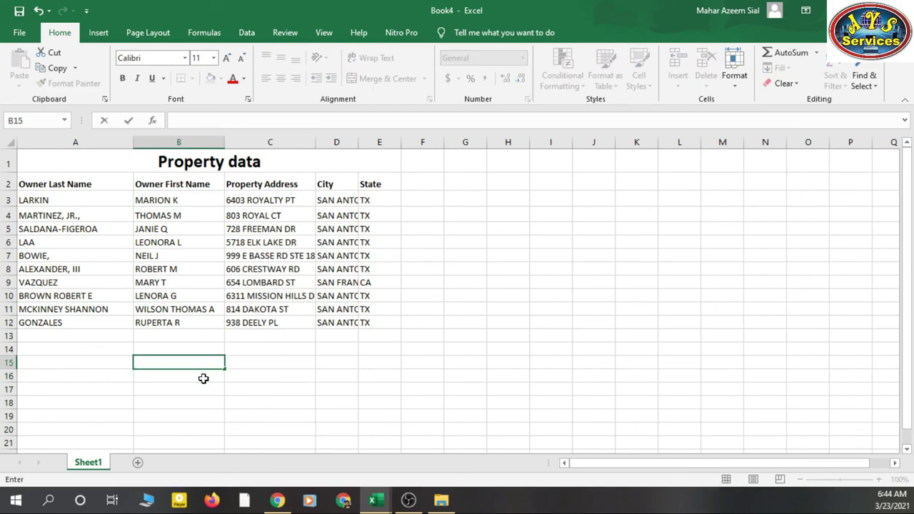
- Move the active cell up to the last record in row 12 and step back and forth across its columns, stopping at C12
key(Up)
key(Up)
key(Up)
key(Right)
key(Right)
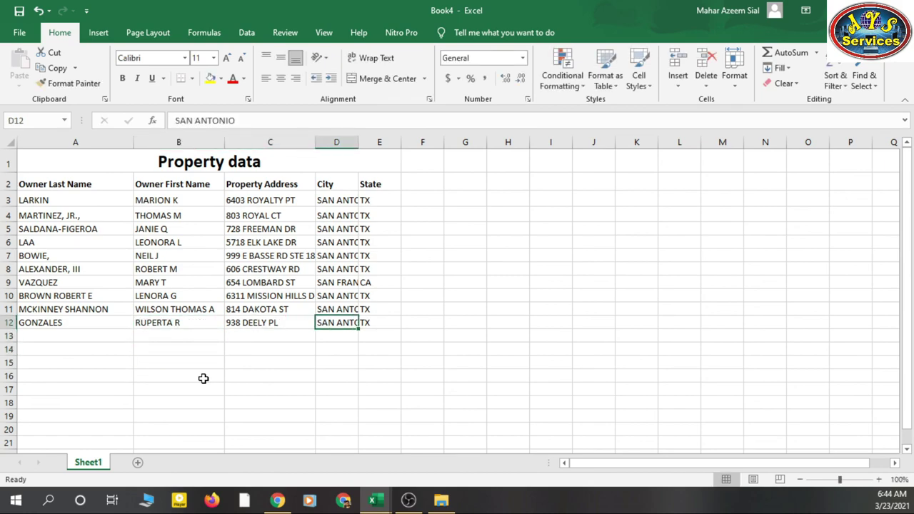
key(Right)
key(Left)
key(Left)
key(Left)
key(Left)
key(Right)
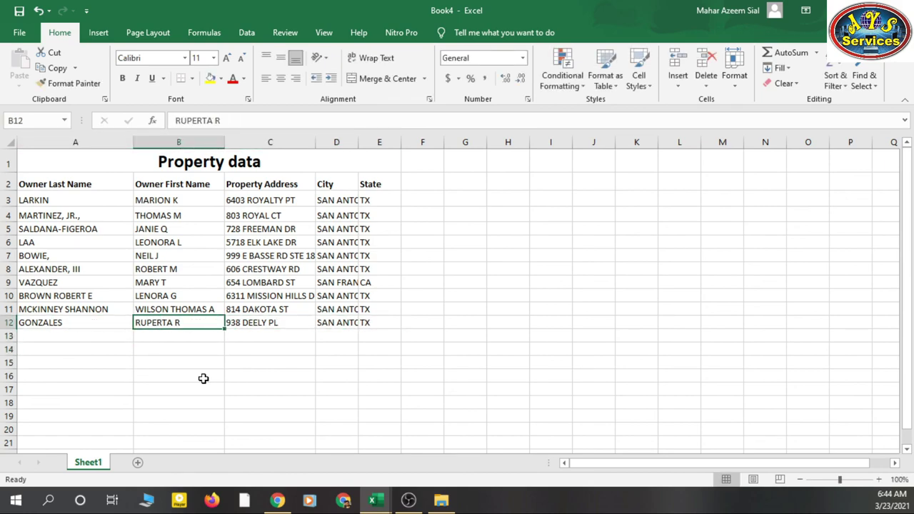
key(Right)
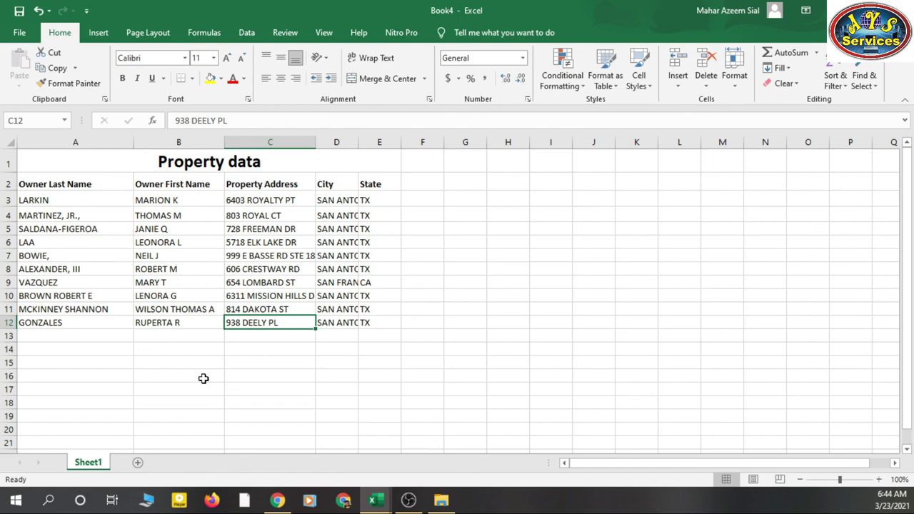